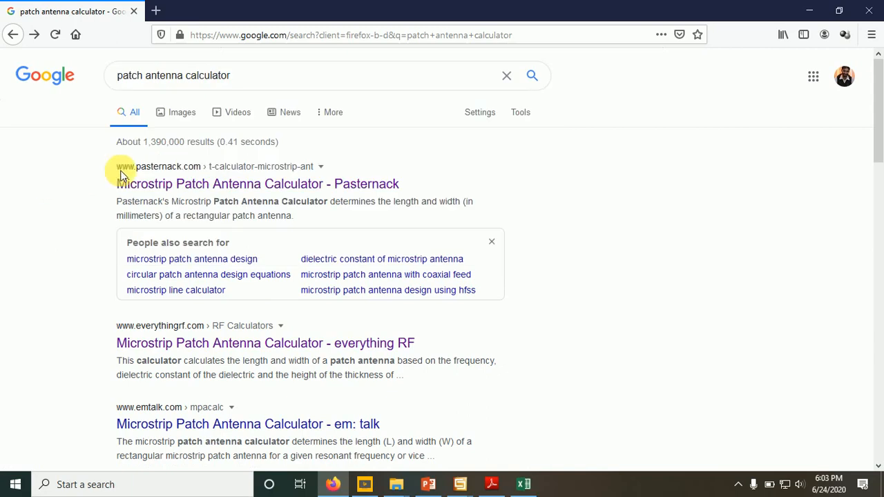
Step: Open Pasternack's Microstrip Patch Antenna Calculator from the search results and bring its input form and formulas into view
click(209, 185)
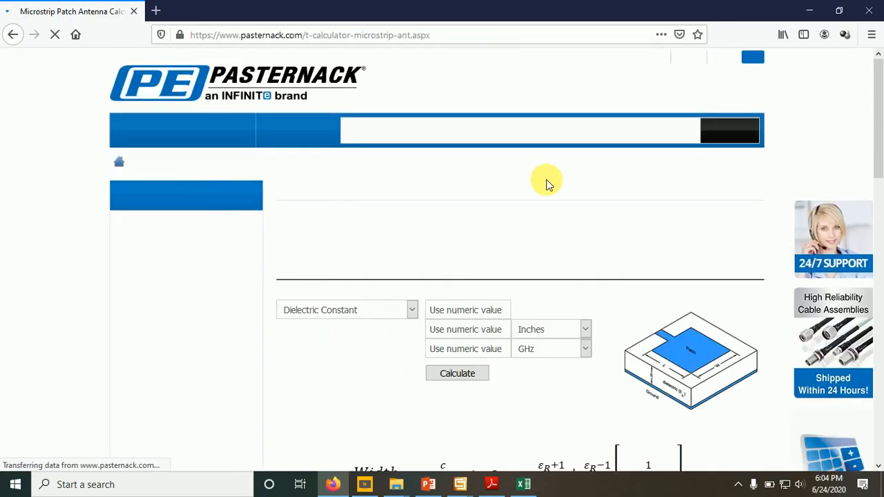
scroll(883, 141, down, 4)
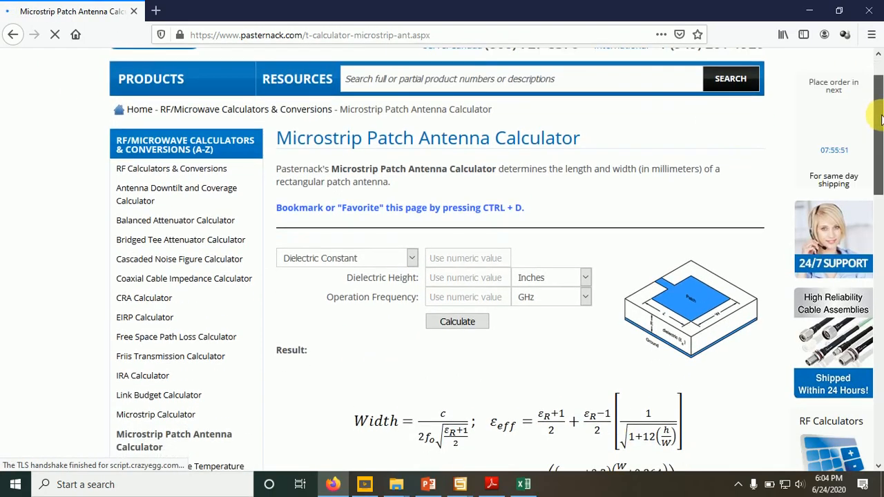
mouse_move(883, 142)
mouse_down()
mouse_move(883, 151)
mouse_move(882, 139)
mouse_up()
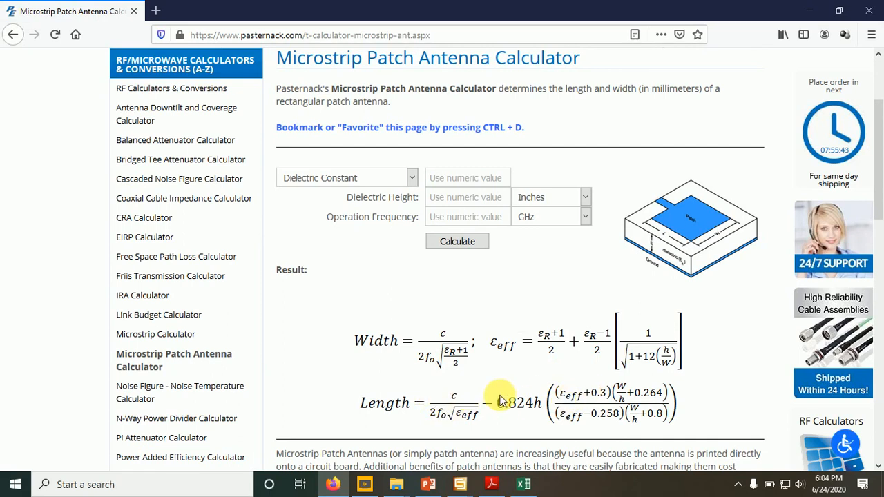
Step: Set the calculator's dielectric constant to 4.3
click(413, 179)
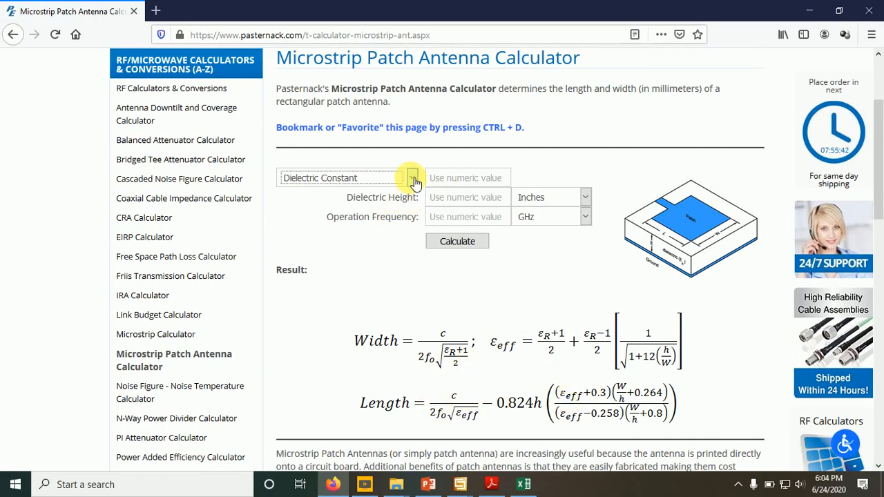
click(412, 178)
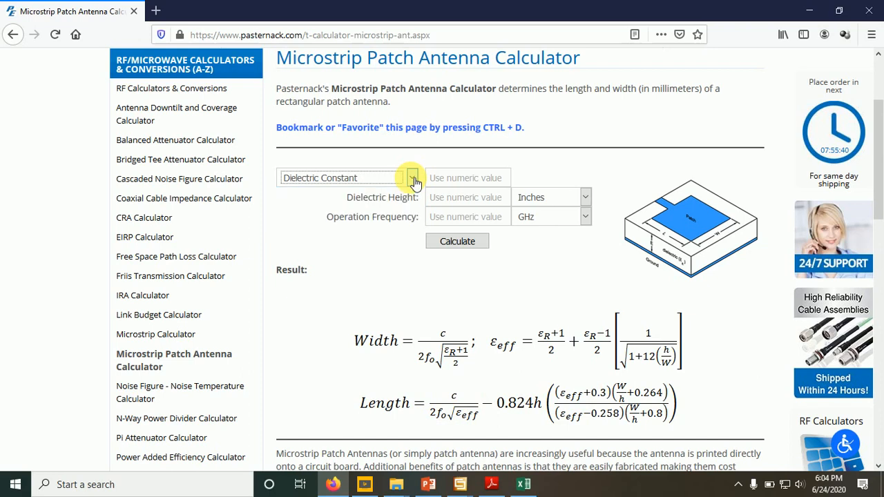
click(364, 179)
click(362, 178)
click(449, 180)
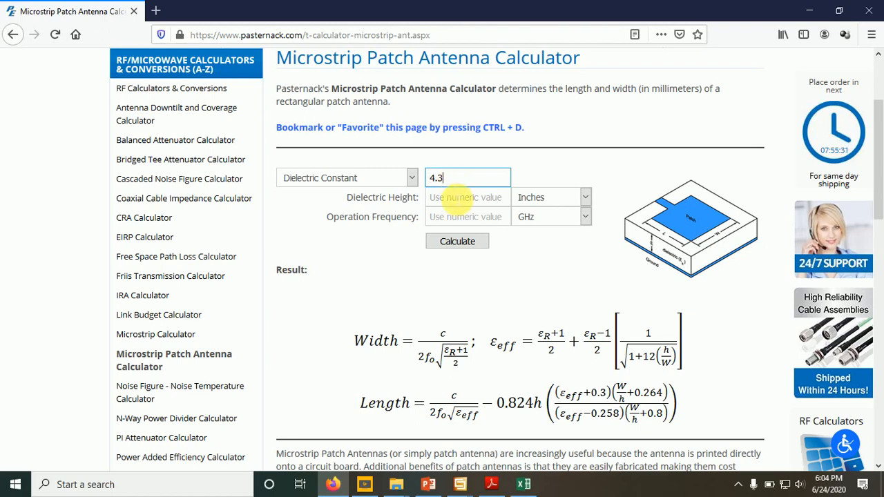
Step: Calculate the patch width and length for a dielectric height of 1.6 millimeters and an operation frequency of 2.4 GHz
click(453, 201)
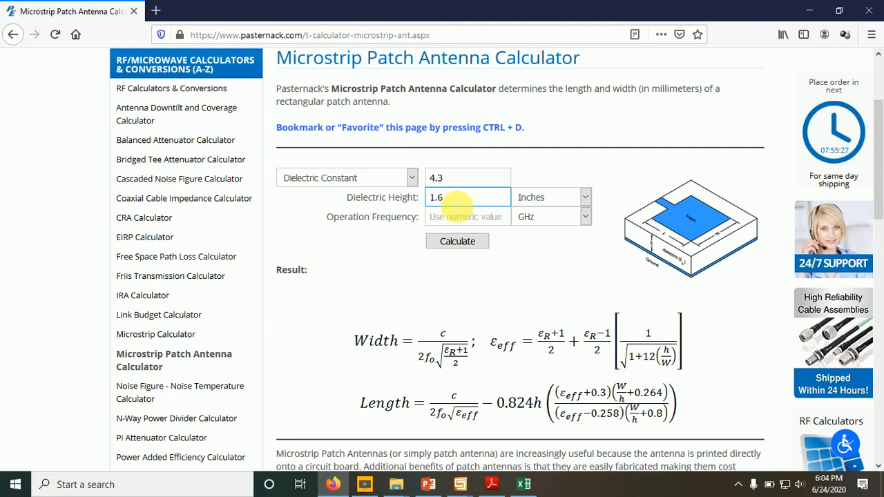
click(585, 197)
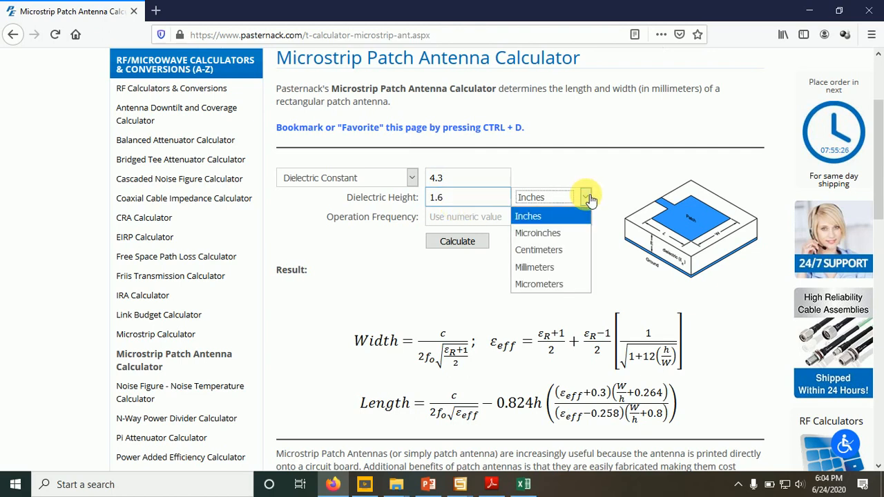
click(528, 267)
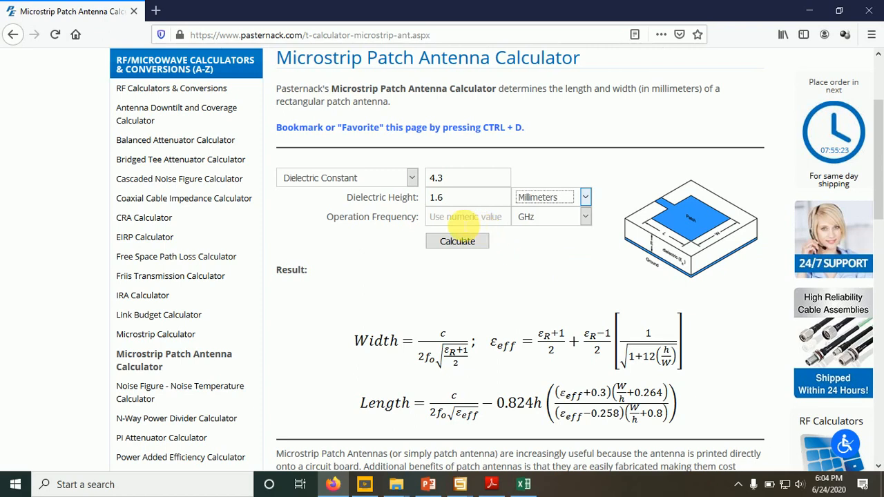
click(461, 220)
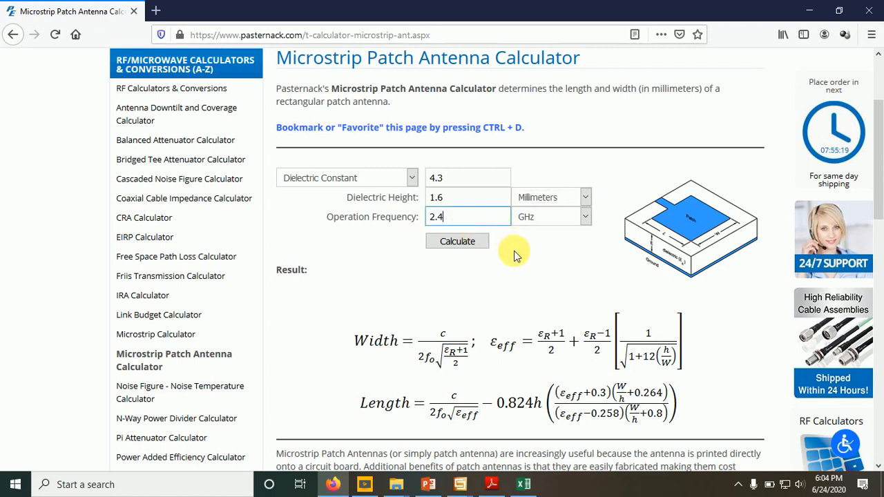
click(474, 244)
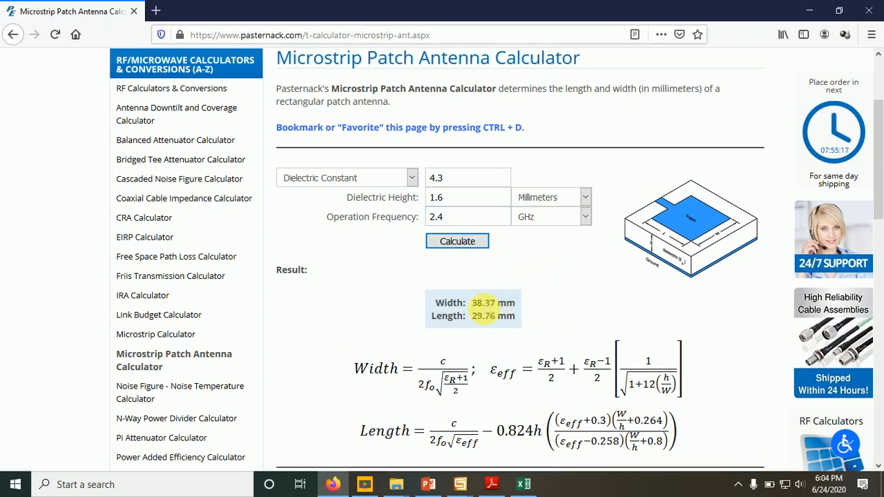
Step: Highlight the calculated width and length, and compare them with the parameter list in the PowerPoint slide show
drag(473, 304, 522, 319)
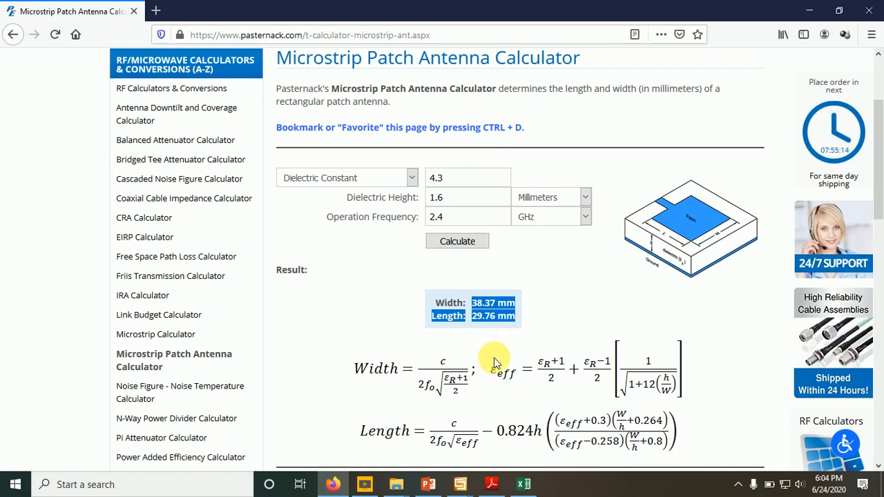
mouse_move(366, 486)
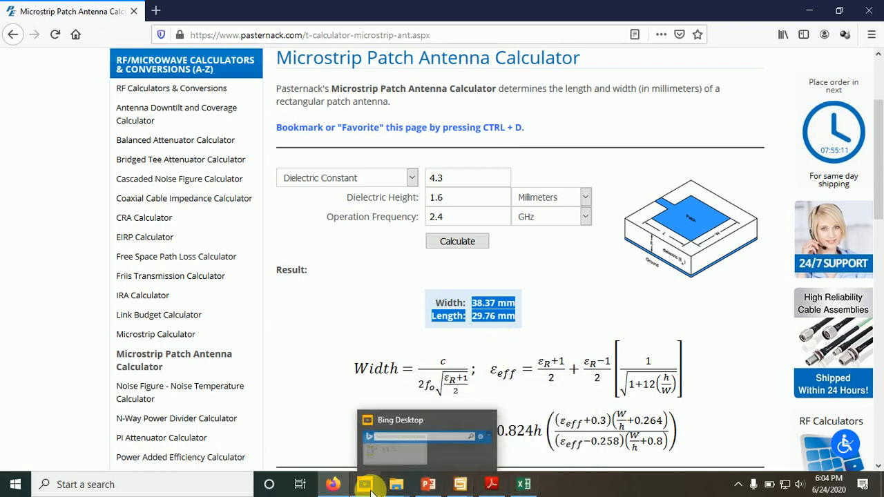
click(430, 486)
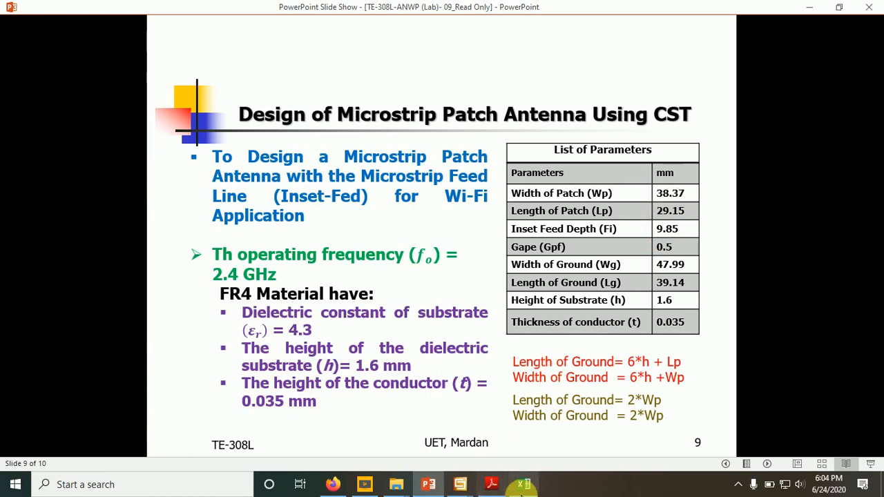
Step: Switch to the Patch Antenna Calculator workbook in Excel and set fr to 2.4 GHz, er to 4.3 and h to 1.6 mm
click(521, 487)
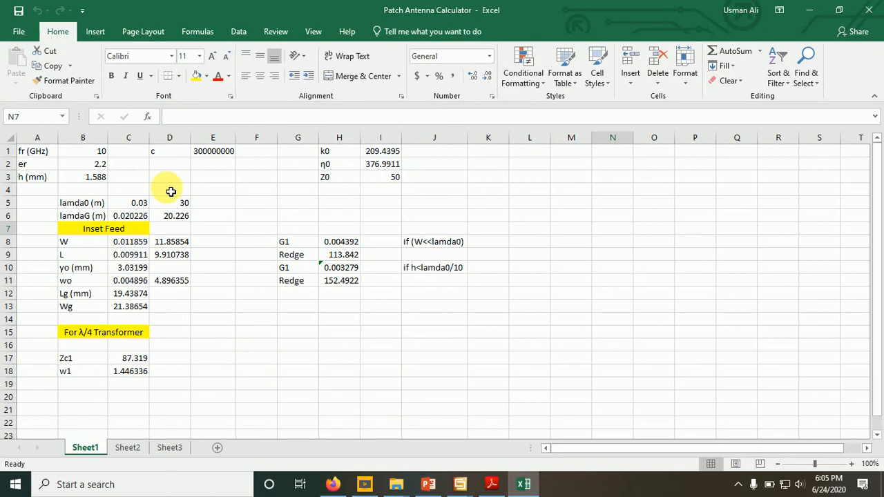
click(100, 152)
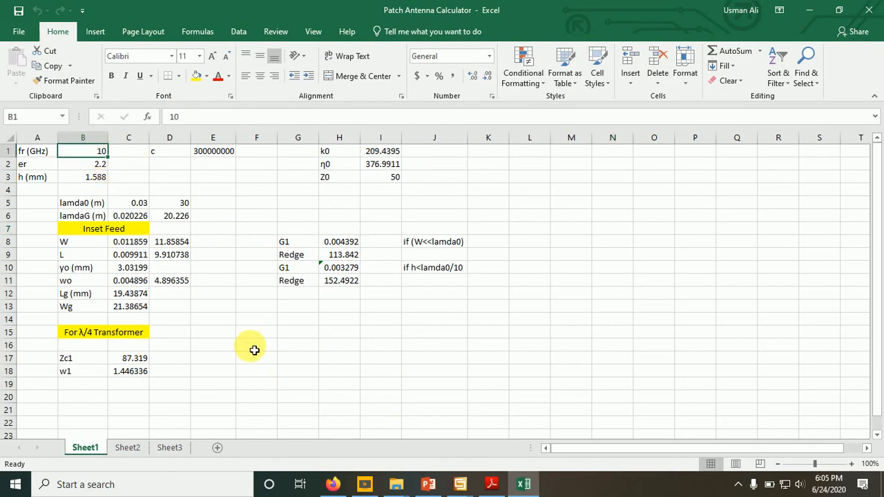
text(2.4)
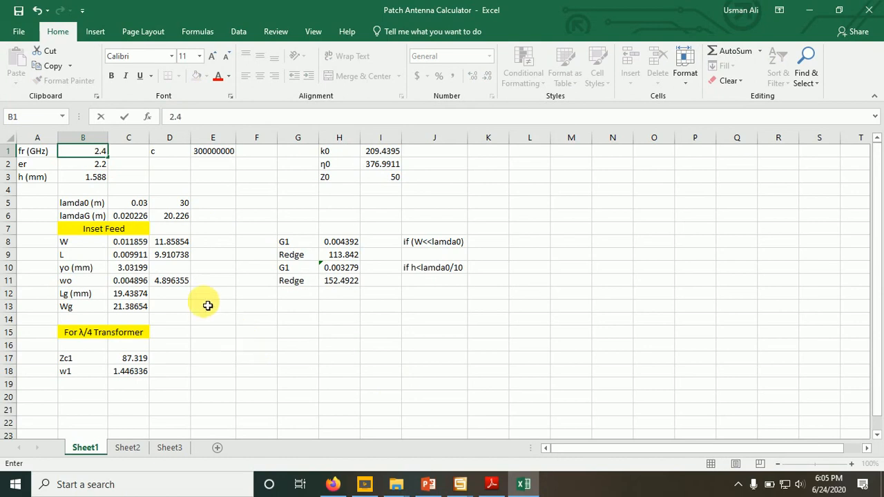
click(103, 167)
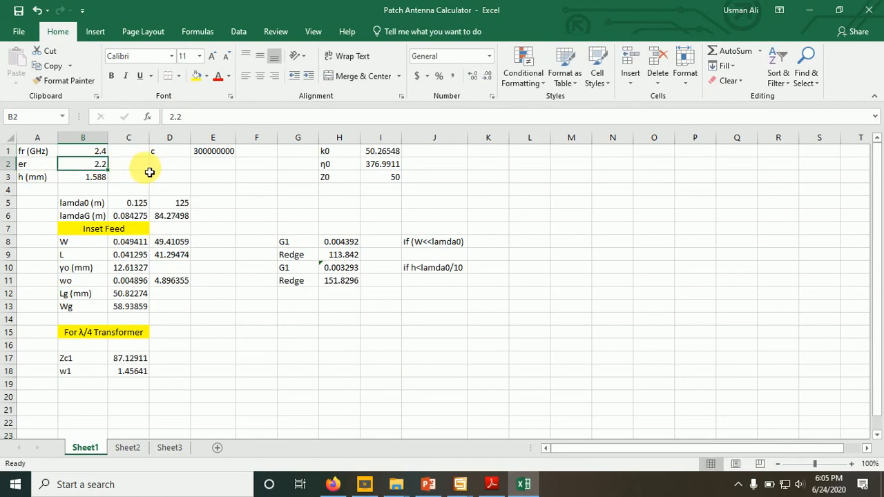
text(4.3)
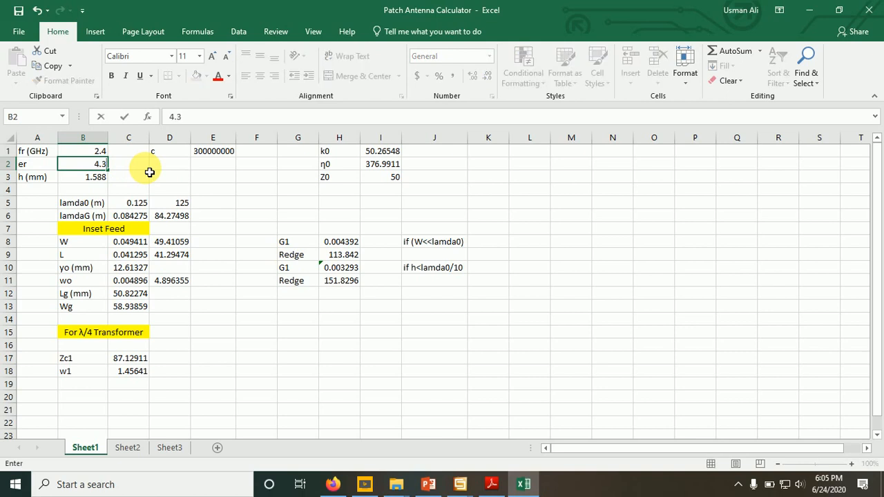
click(96, 183)
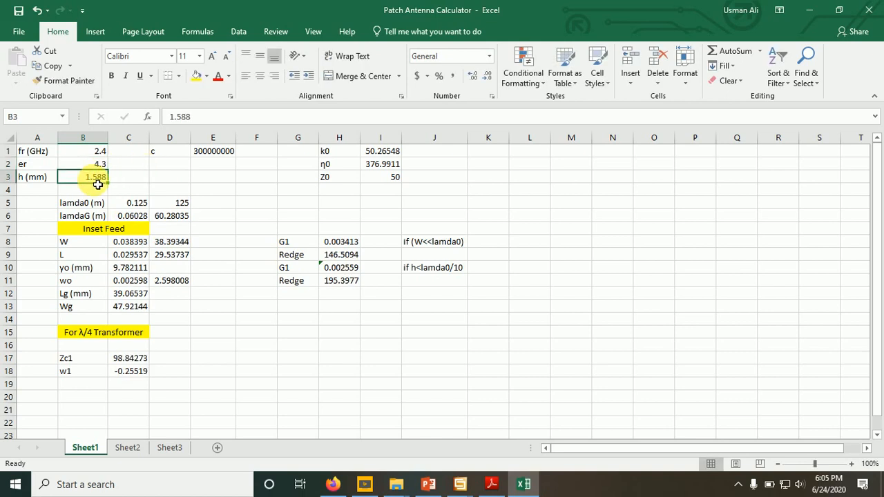
text(1)
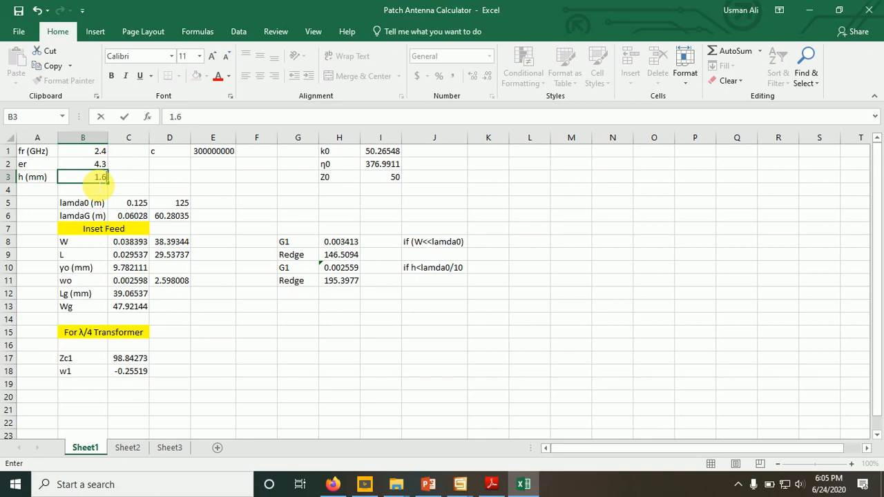
text(.6)
click(166, 189)
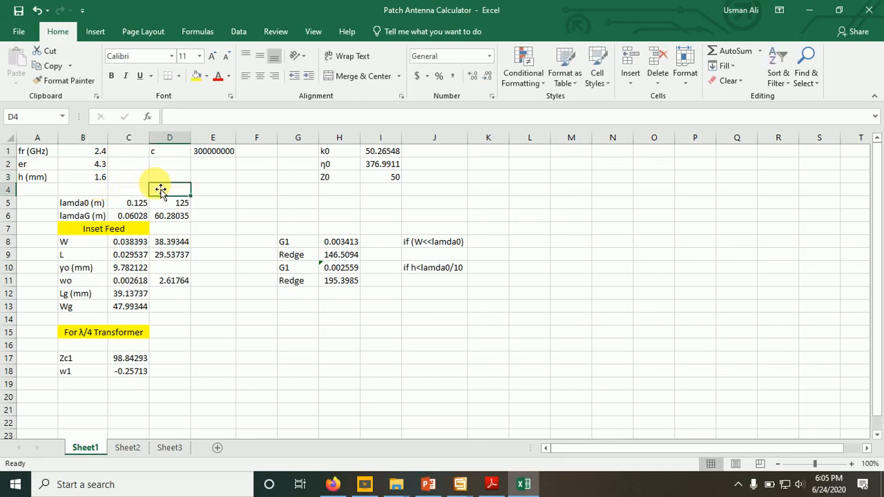
Step: Compare the Excel inset-feed and ground dimensions with the parameter list and ground formulas on the PowerPoint slide
click(225, 347)
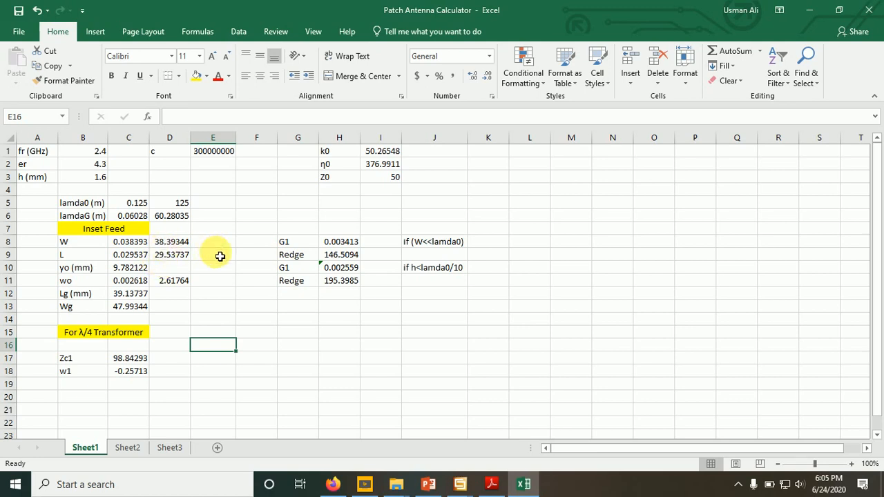
click(428, 485)
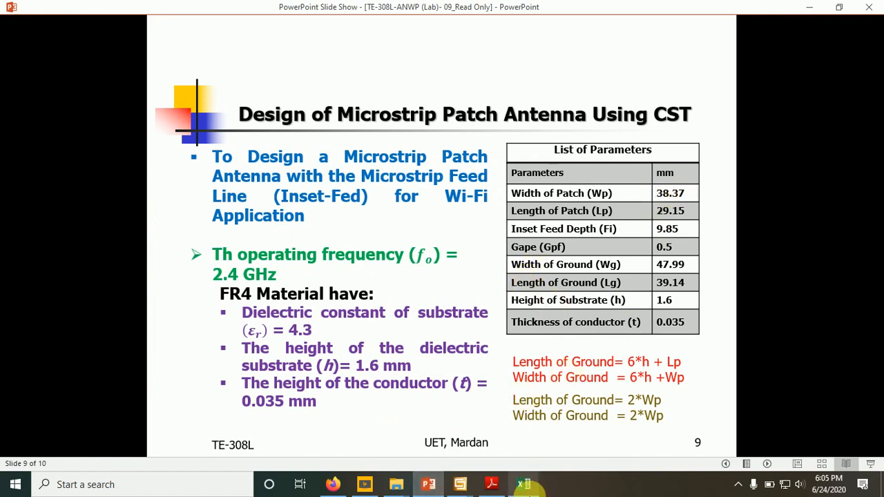
click(524, 485)
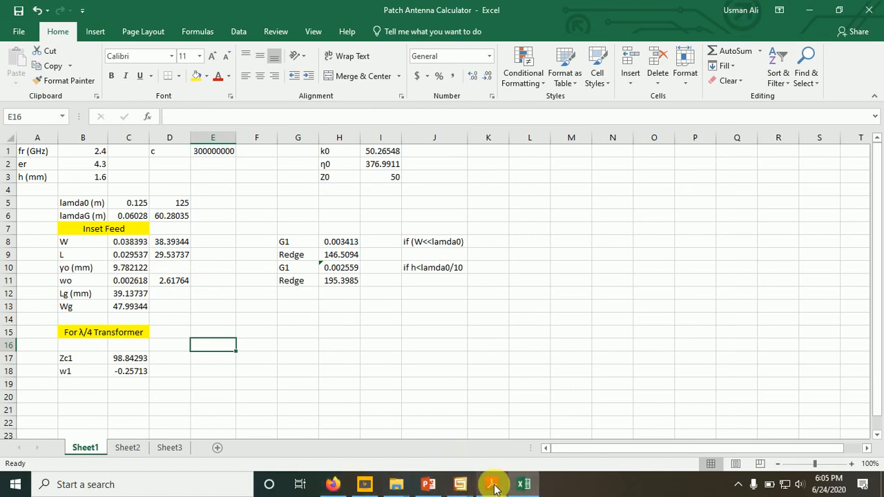
click(428, 486)
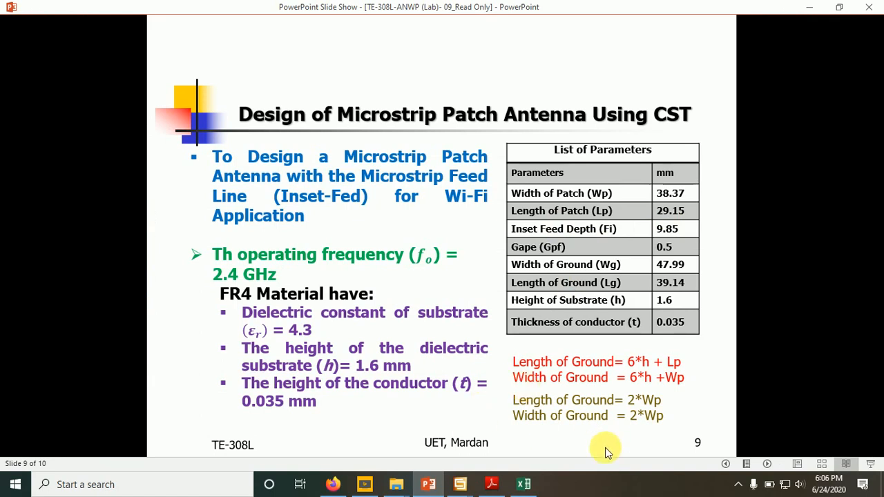
click(524, 484)
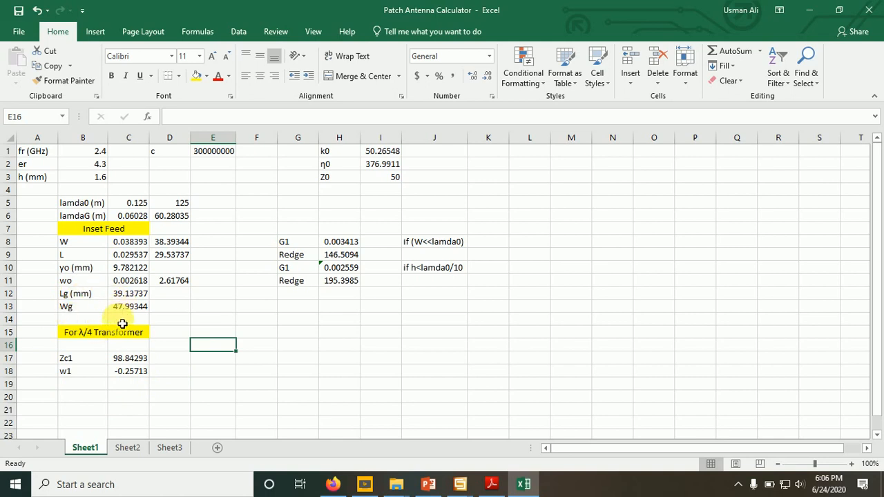
click(492, 484)
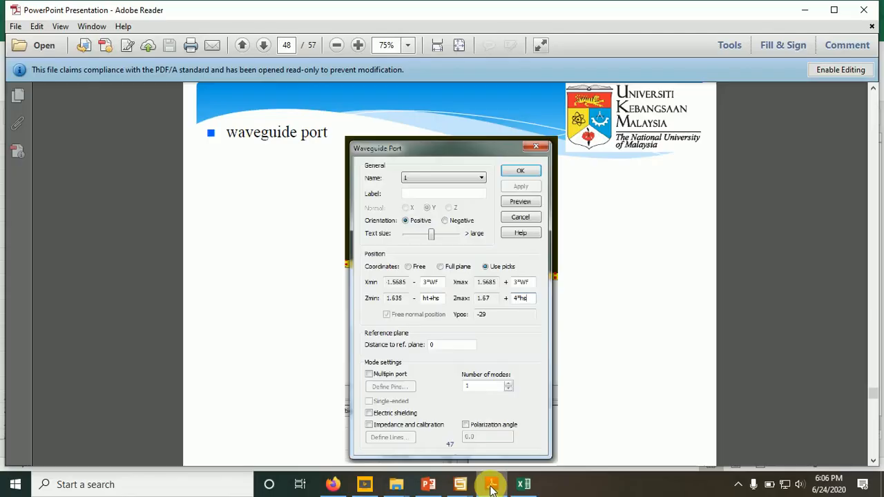
click(492, 485)
click(428, 484)
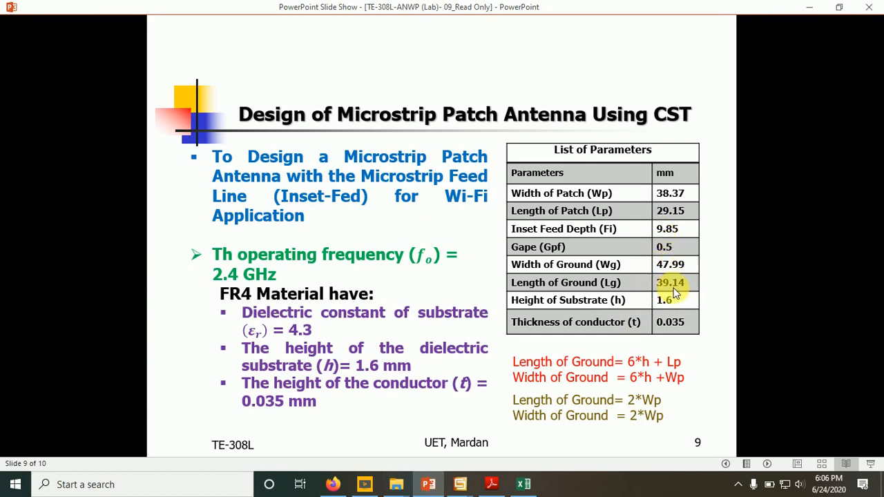
click(523, 484)
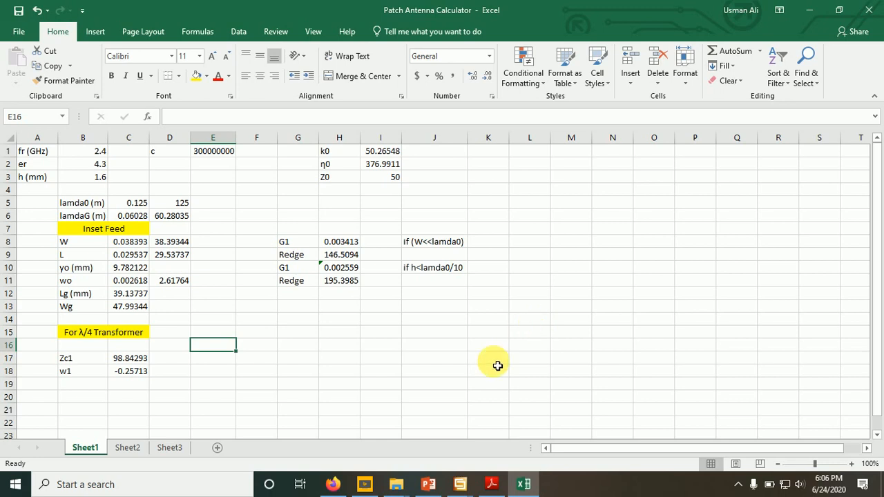
click(428, 484)
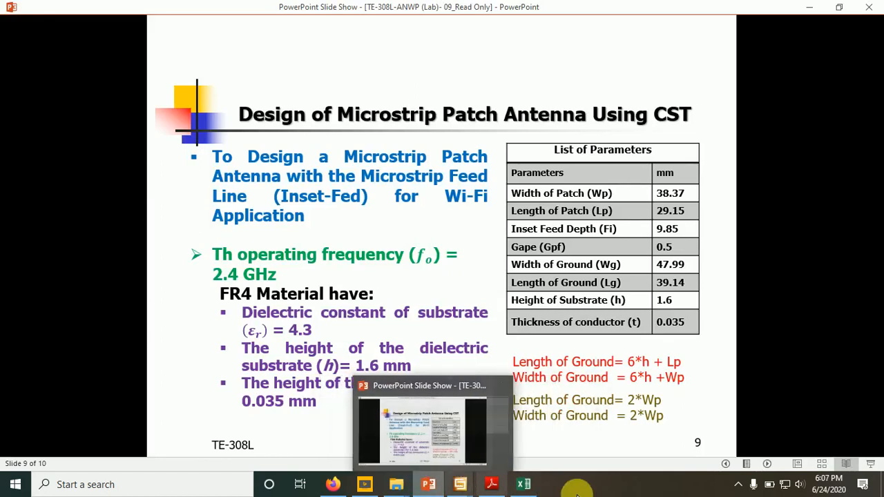
Step: Launch a new CST STUDIO SUITE window and start creating a new project
click(461, 486)
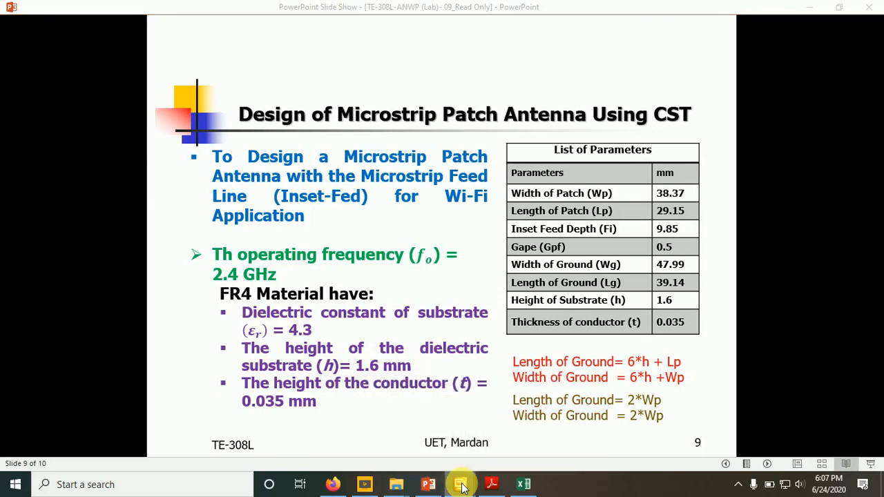
right_click(462, 487)
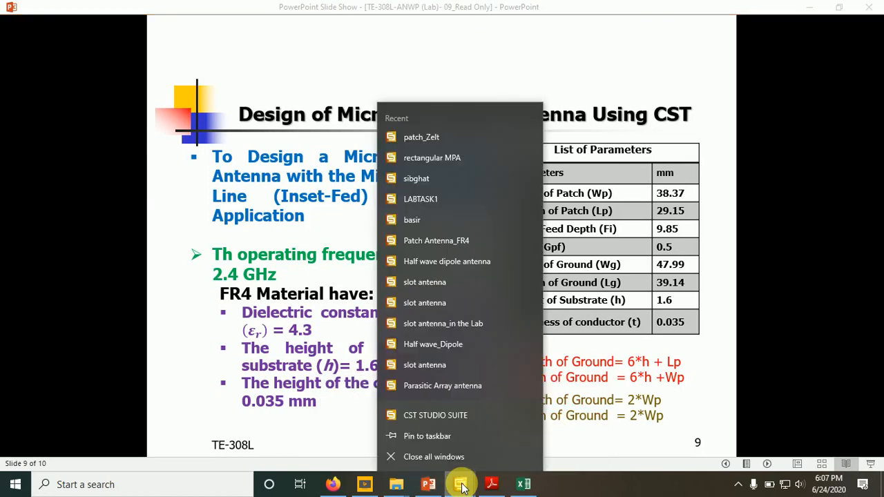
click(442, 418)
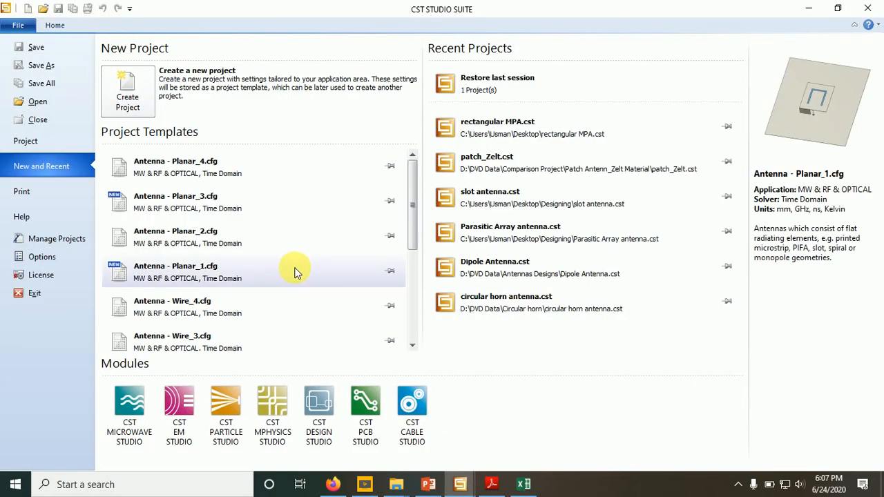
click(122, 102)
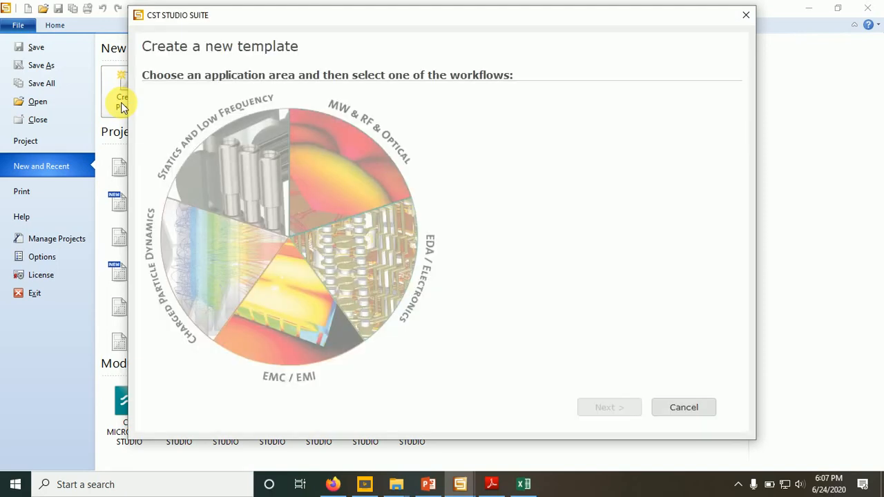
Step: Choose MW & RF & Optical as the application area, Antennas as the category, and the Planar (Patch, Slot, etc.) workflow
click(337, 161)
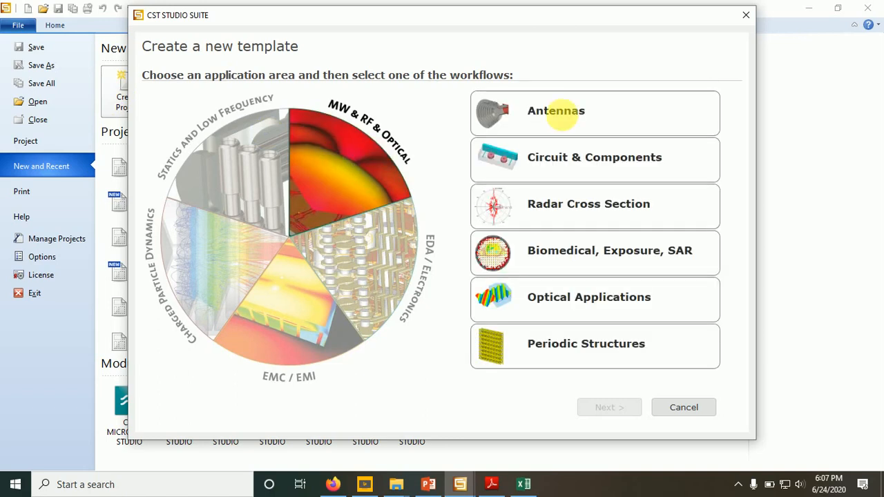
click(575, 116)
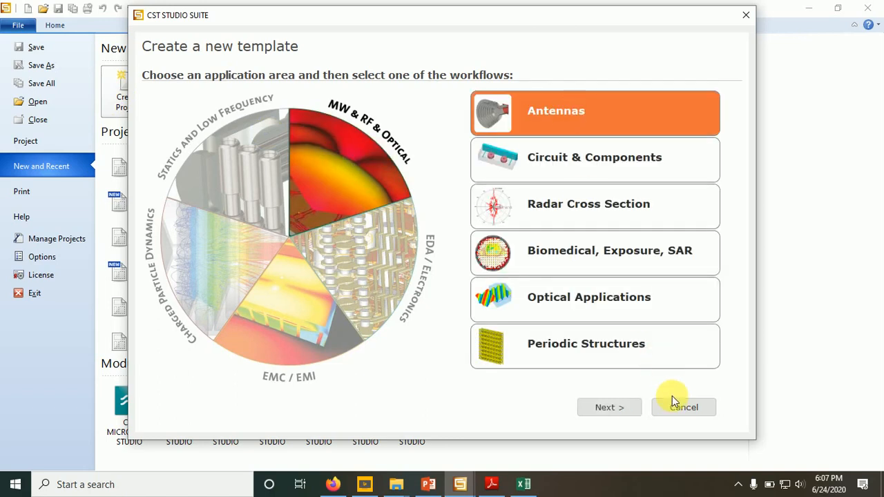
click(614, 417)
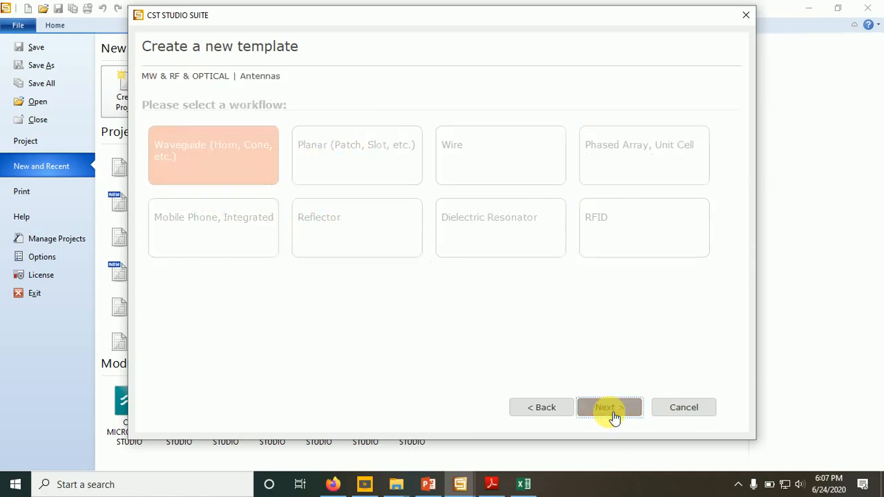
click(337, 165)
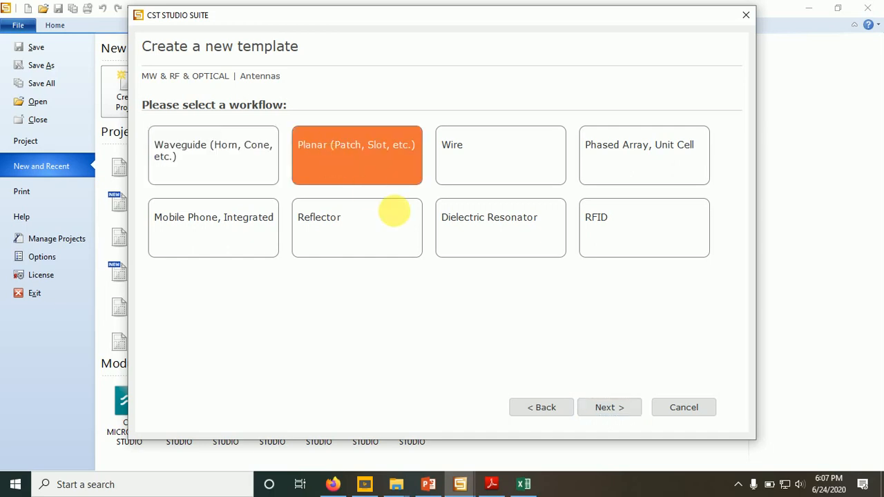
click(610, 408)
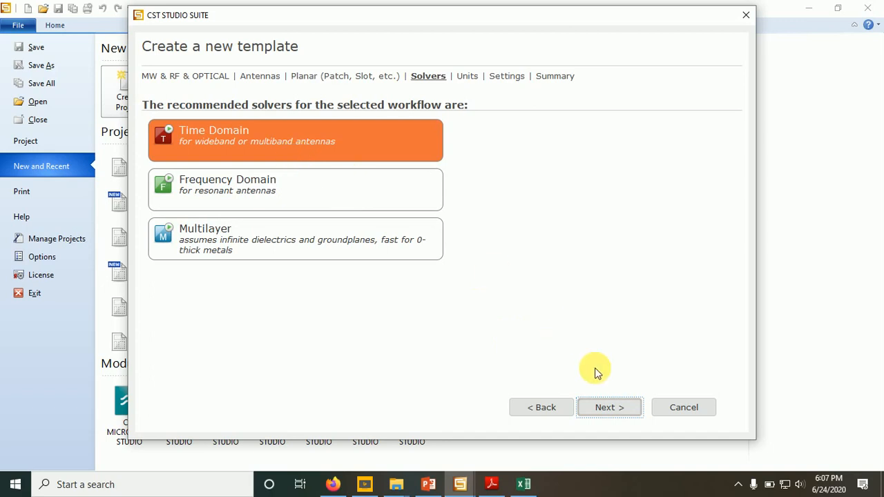
Step: Finish the template with the Time Domain solver, mm, GHz, ns and Kelvin units, and the frequency settings left undefined
click(620, 408)
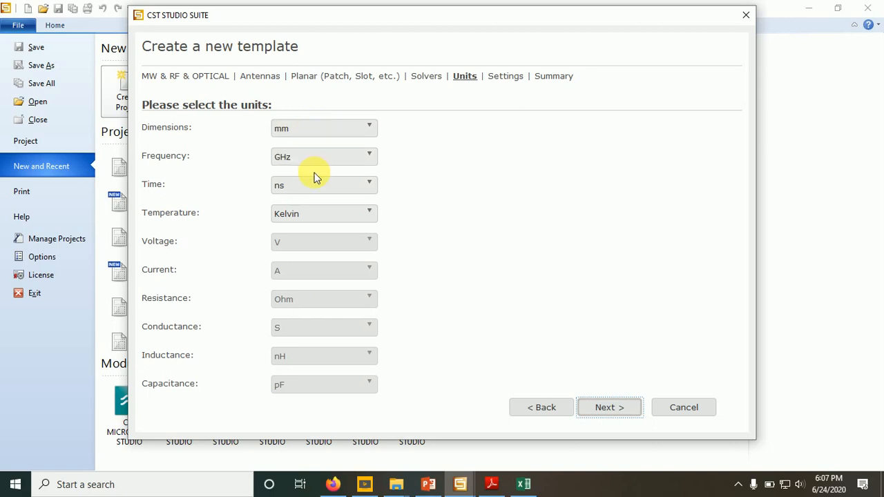
click(608, 412)
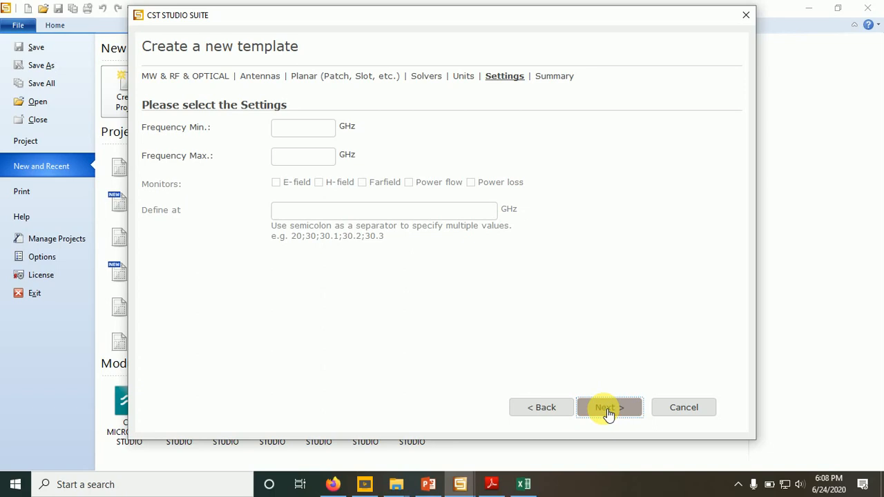
click(608, 411)
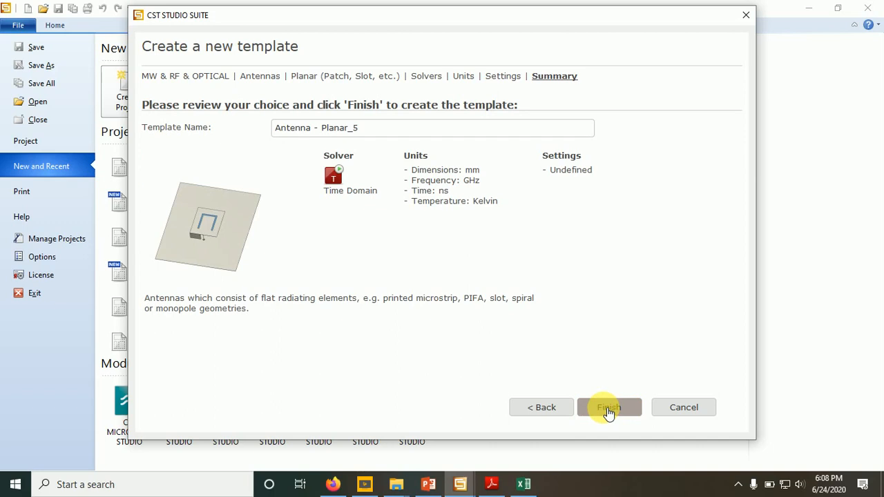
click(608, 412)
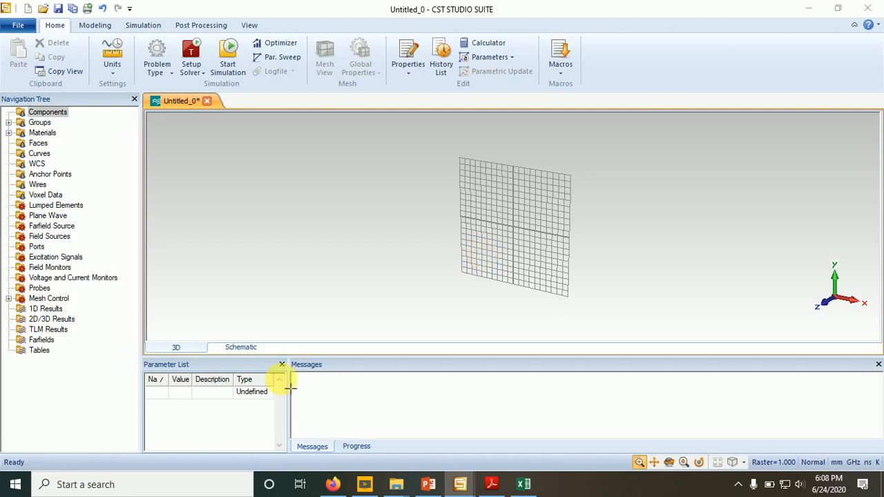
Step: Widen the parameter list and activate the local working coordinate system (WCS) in the 3D view
drag(292, 389, 378, 394)
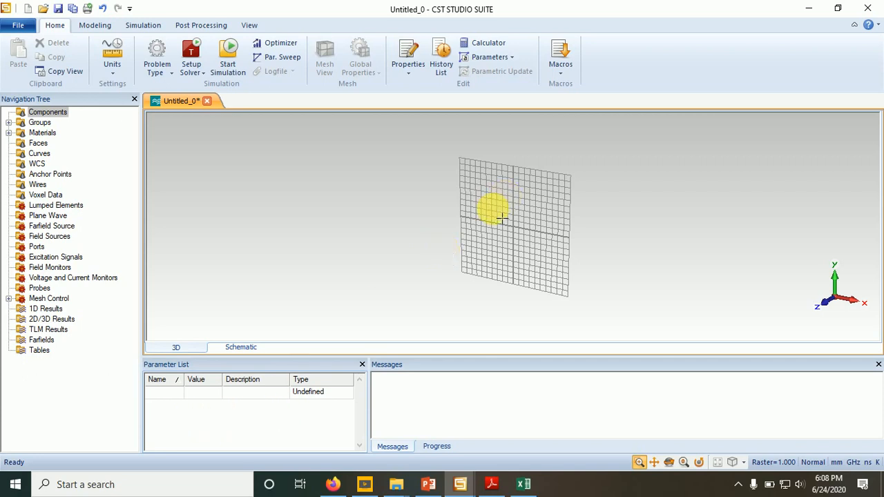
right_click(501, 217)
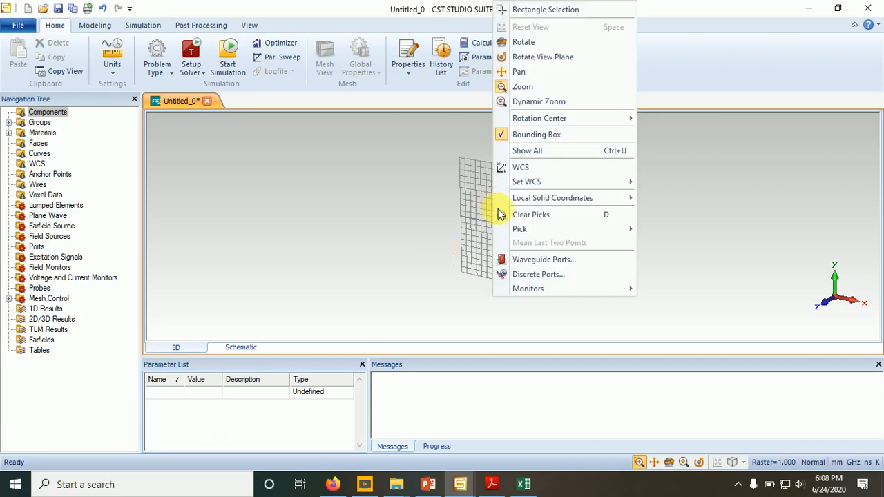
click(538, 173)
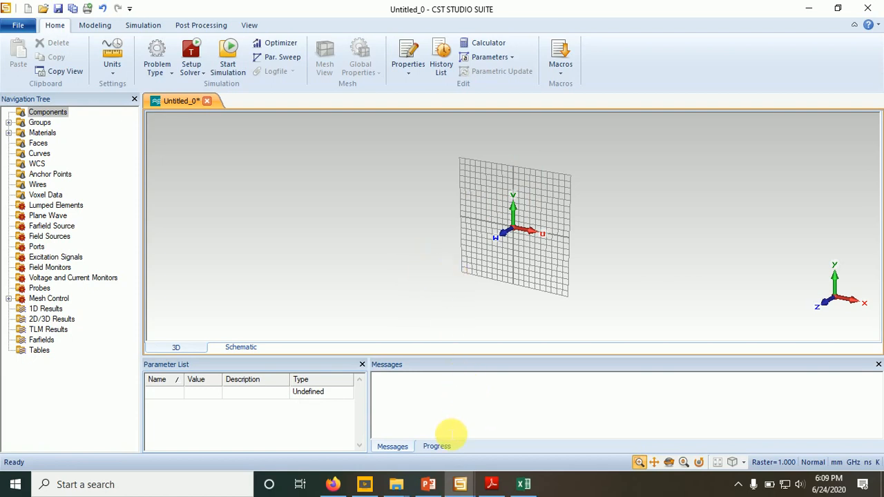
Step: Review the patch, substrate and ground plane layers on PowerPoint slide 4 and return to the Untitled_0 project in CST STUDIO SUITE
click(428, 485)
key(Left)
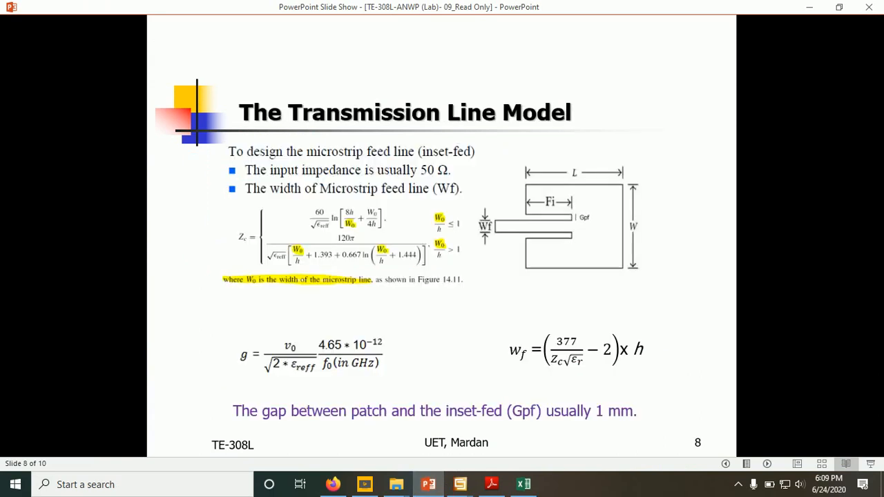
key(Left)
key(Left)
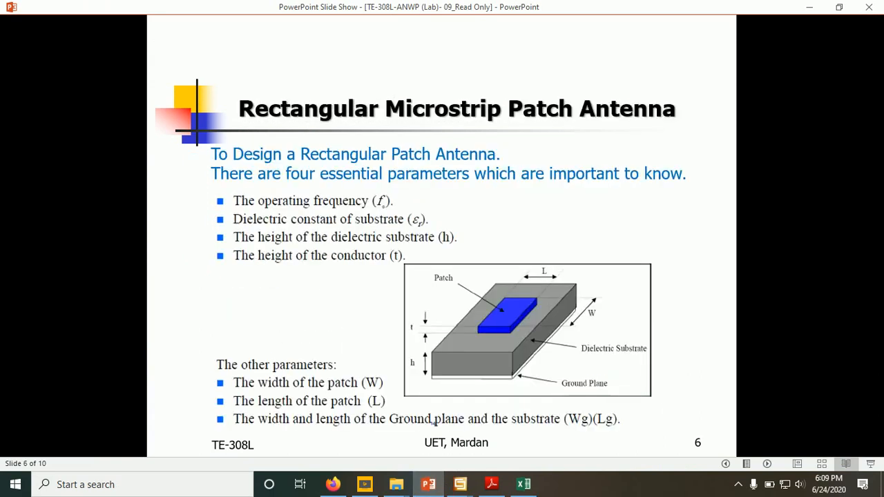
key(Left)
key(Left)
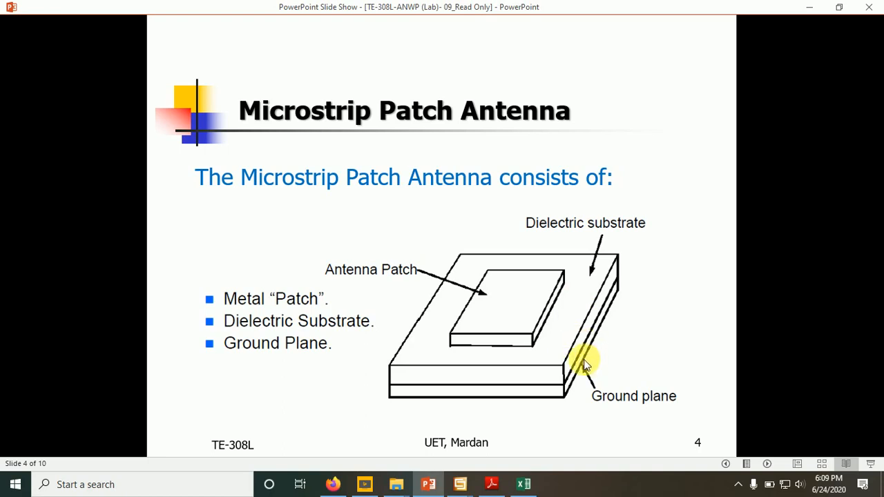
click(460, 484)
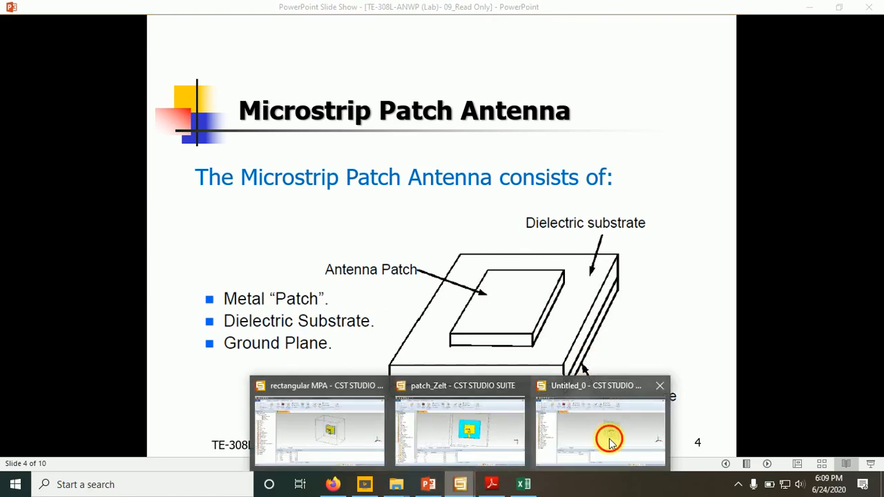
click(609, 439)
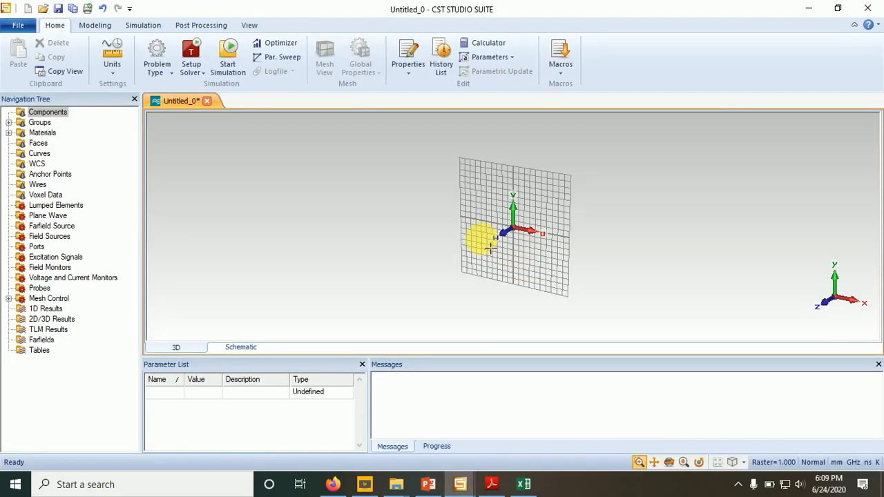
click(428, 484)
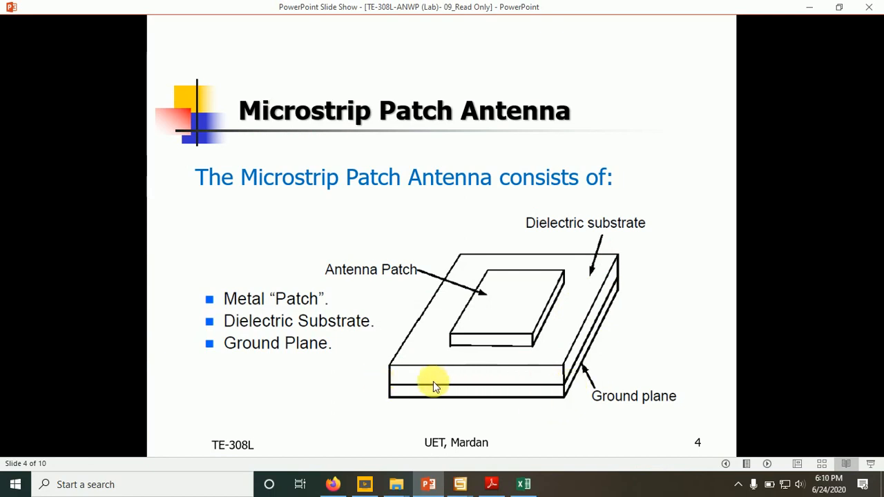
click(460, 488)
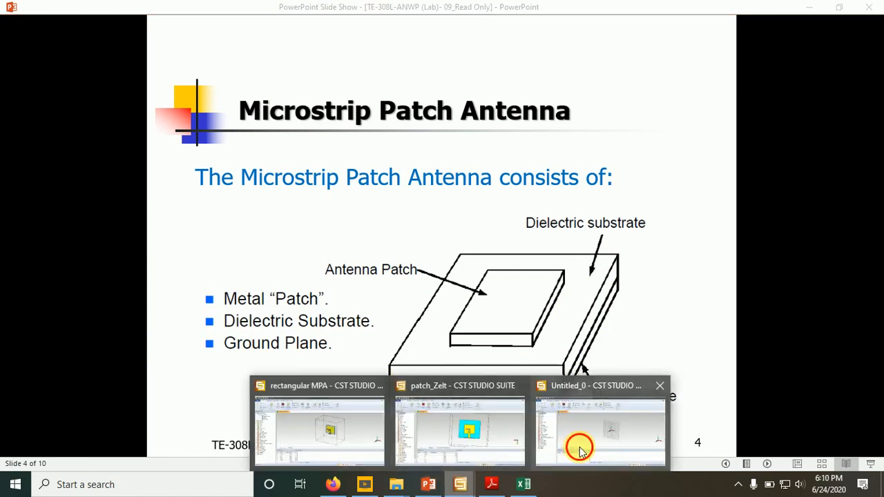
click(580, 447)
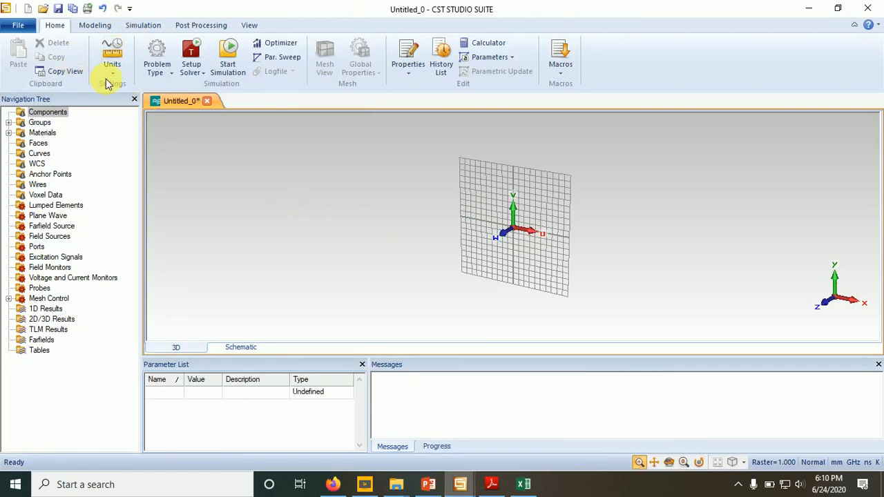
Step: Save the project on the Desktop as "Microstrip Patch Antenna_Lab 09"
click(58, 9)
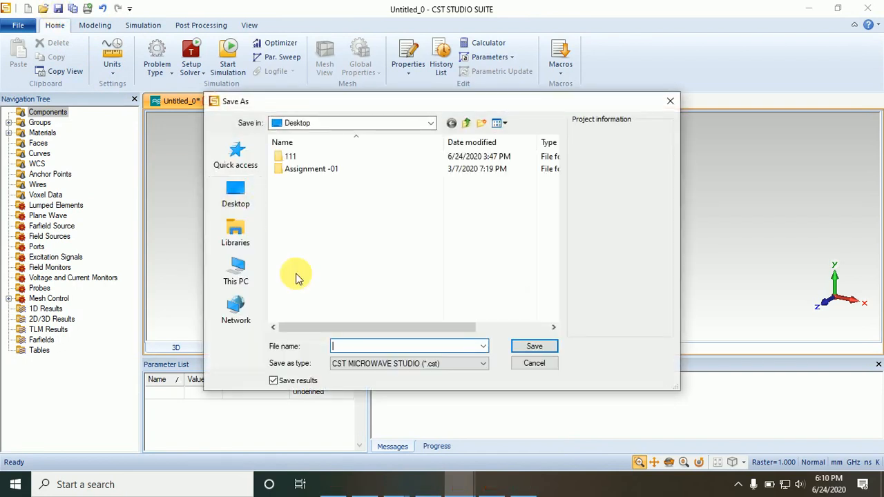
click(241, 197)
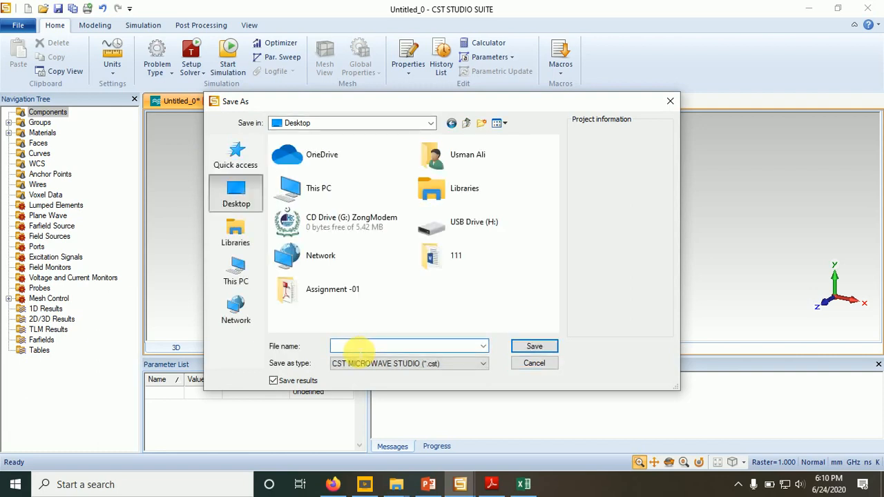
text(Microst)
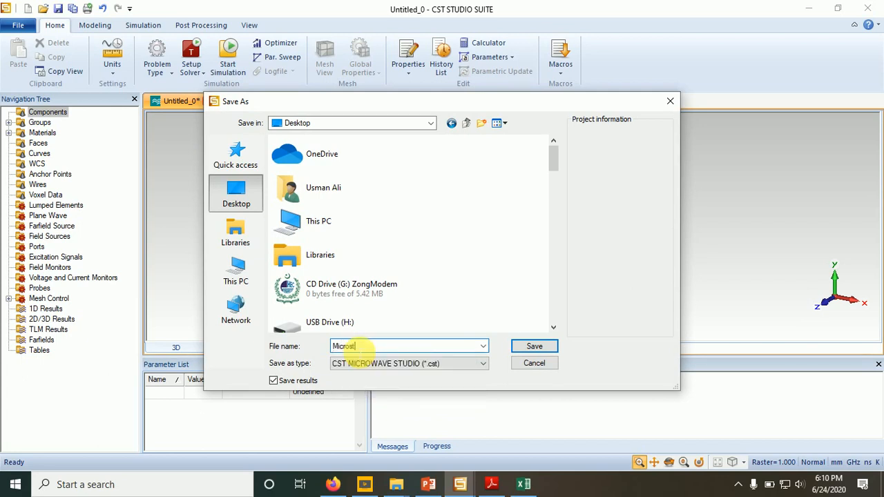
text(rip Pat)
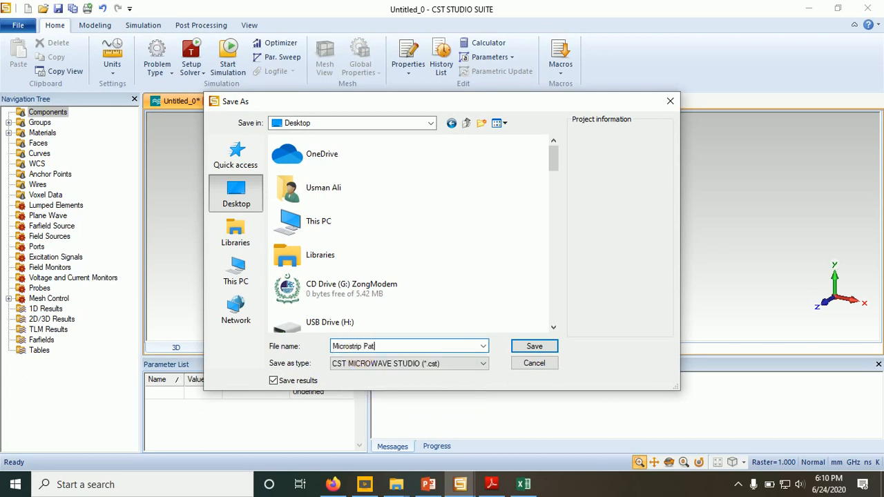
text(ch Antenna_Lab 09)
key(Return)
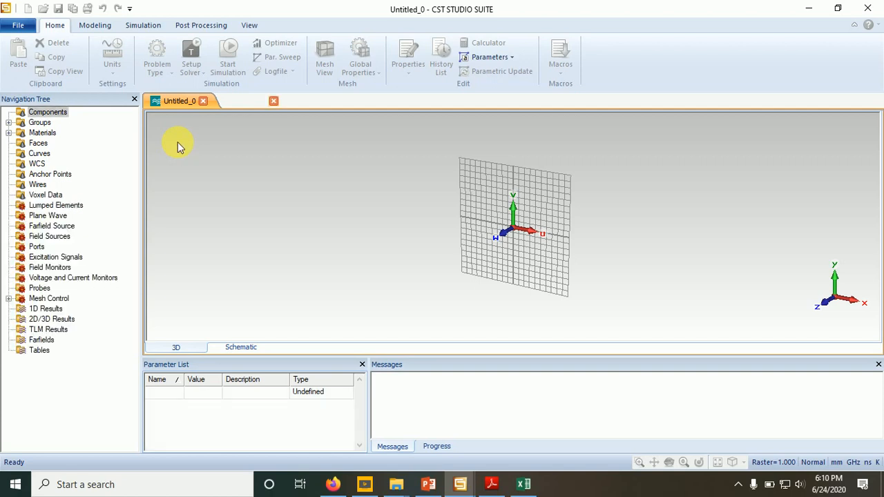
Step: Start a new brick by entering its dimensions numerically, and name it Substrate
click(101, 27)
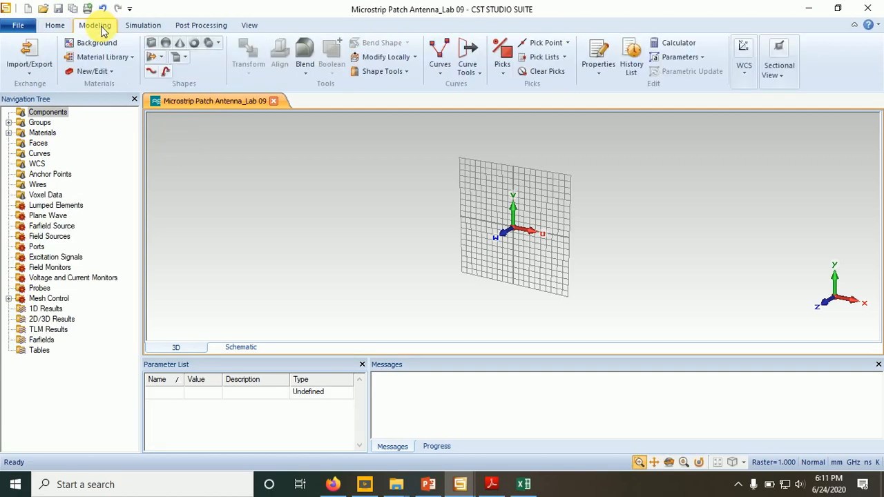
click(151, 45)
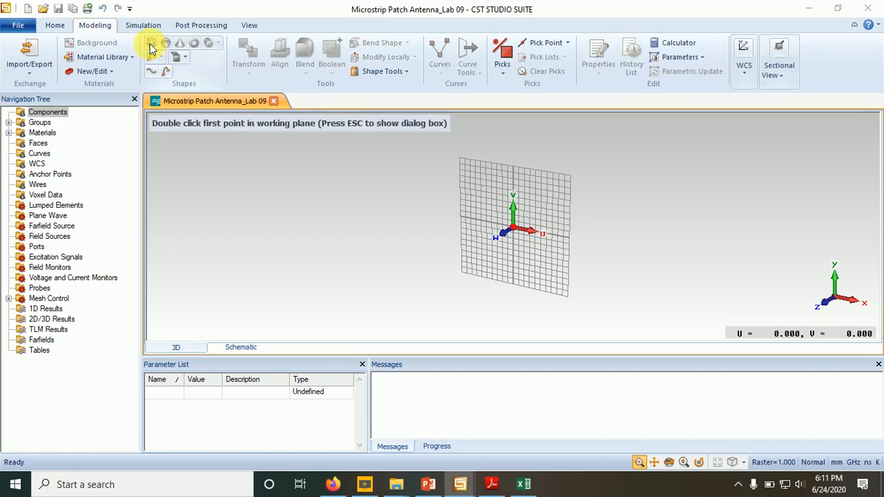
key(Escape)
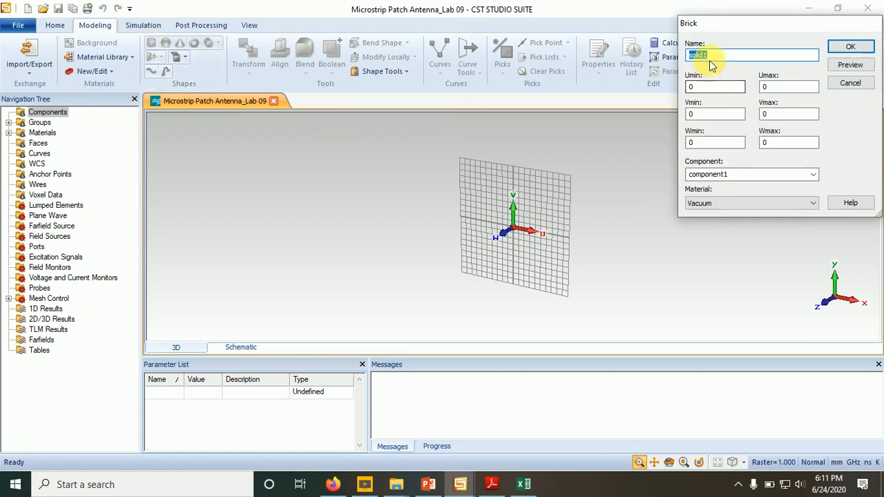
text(Substrat)
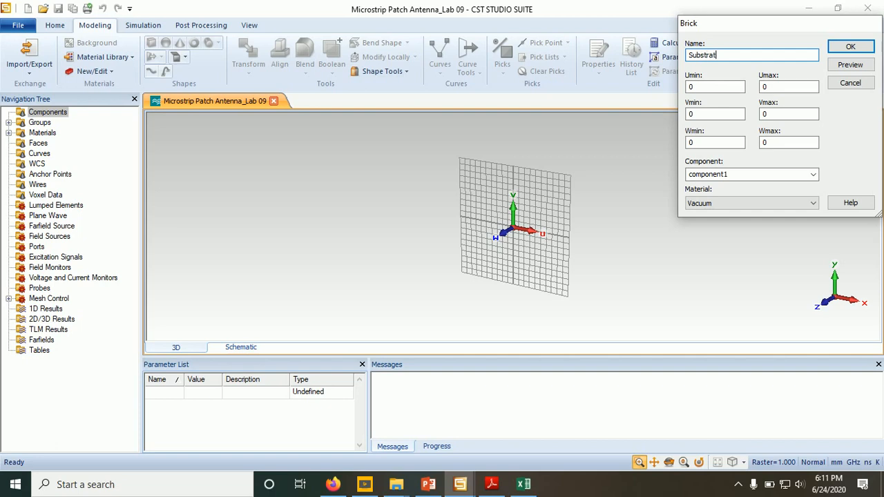
text(e)
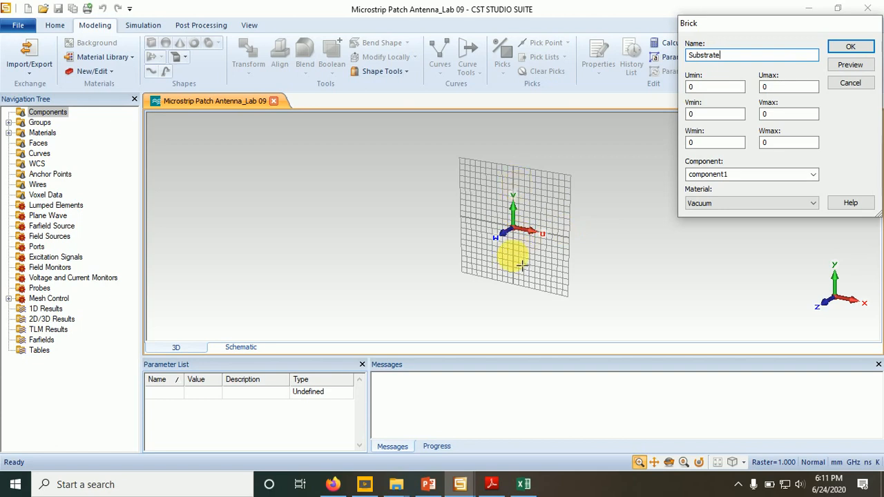
Step: Set the Substrate brick's U range parametrically from -ws/2 to ws/2
double_click(711, 86)
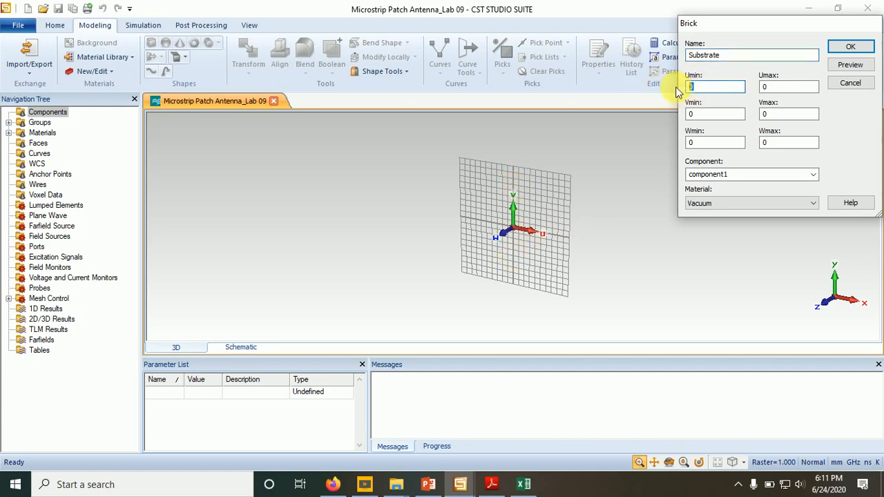
text(-ws)
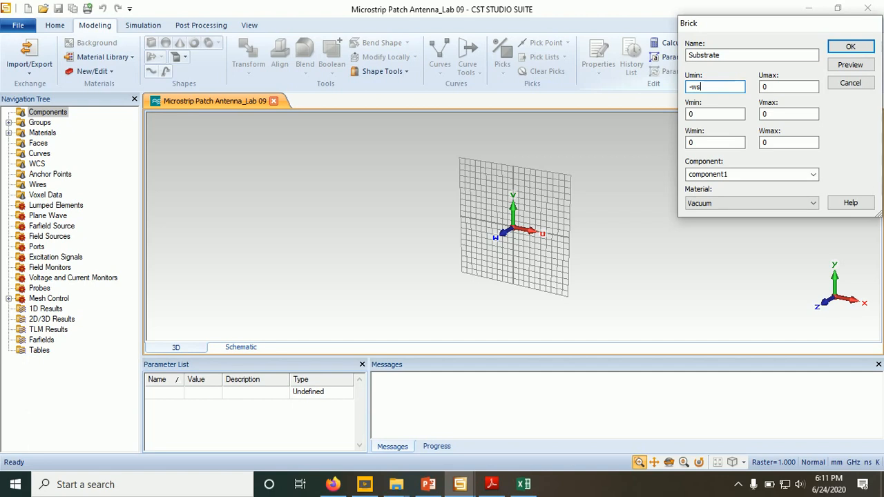
text(2)
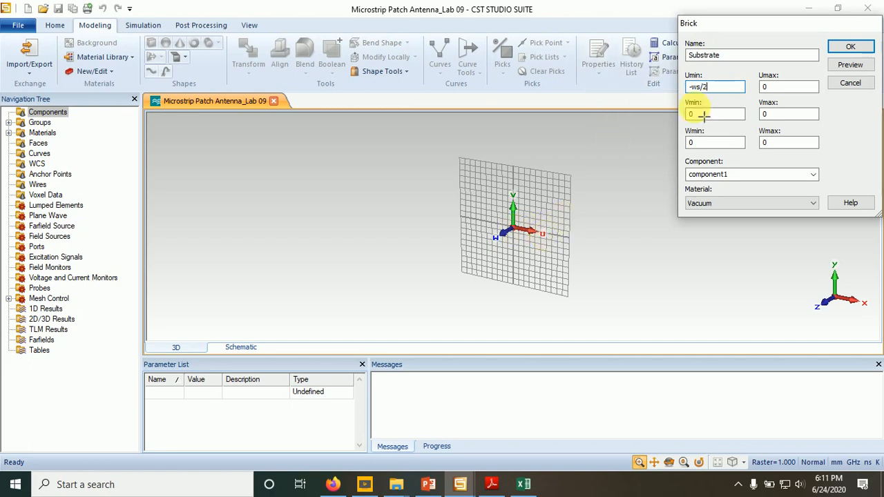
click(772, 87)
text(ws/2)
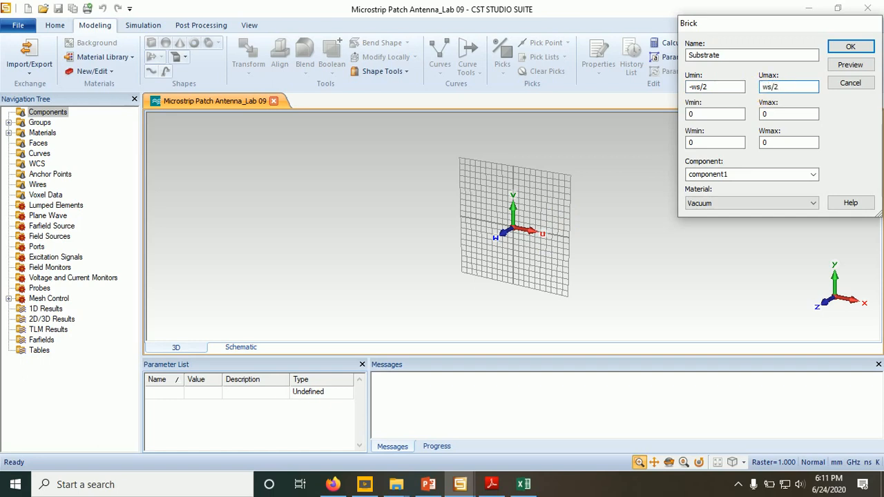
Step: Set the Substrate brick's V range from -ls/2 to ls/2 and its Wmax to h
click(720, 114)
text(-)
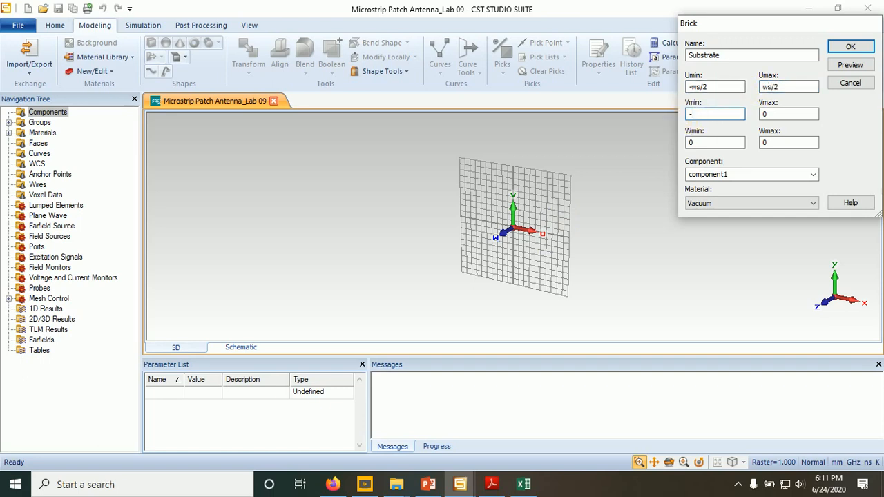
text(ls/2)
click(764, 115)
text(l)
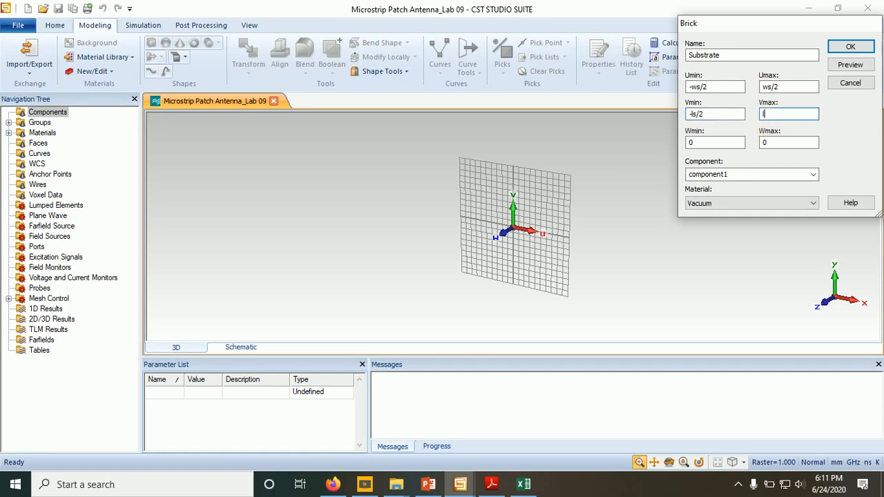
text(s/2)
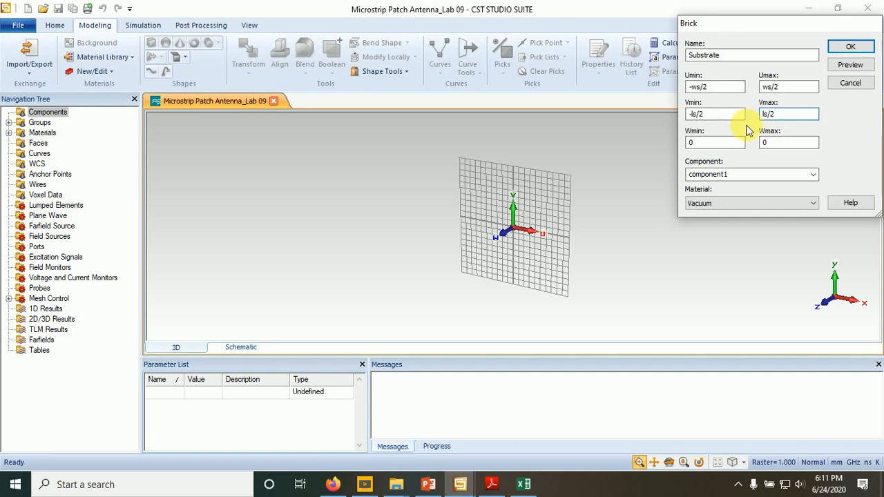
click(762, 142)
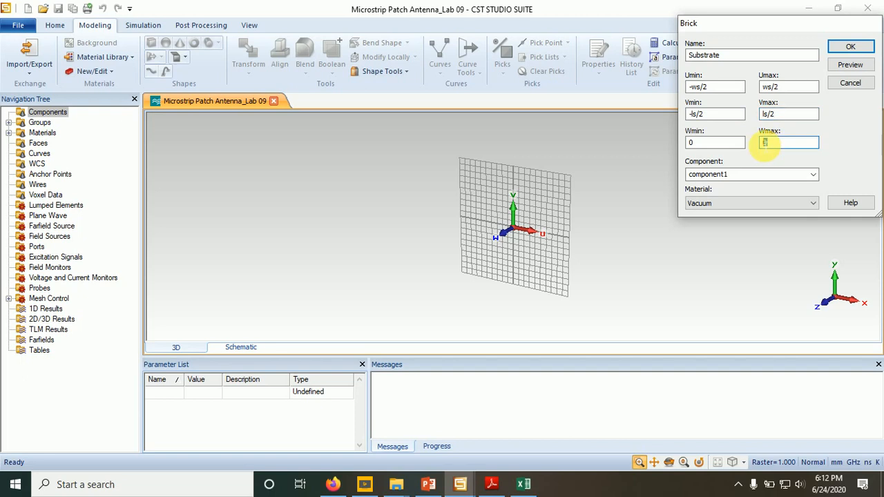
text(h)
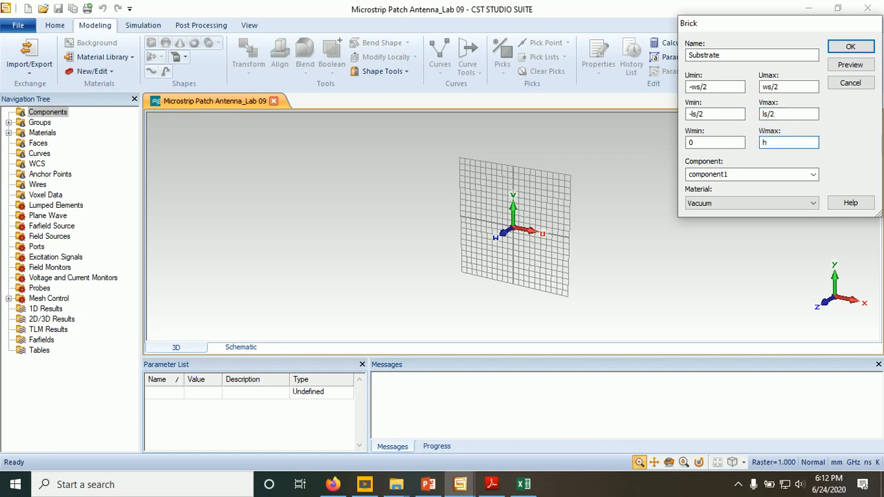
Step: Open the material library from the brick's material choices and locate the FR-4 (loss free) entry
click(790, 203)
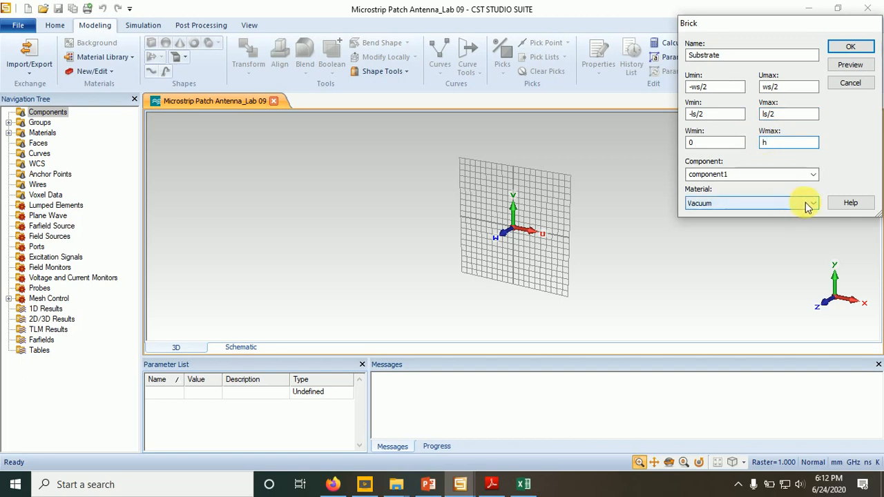
click(808, 205)
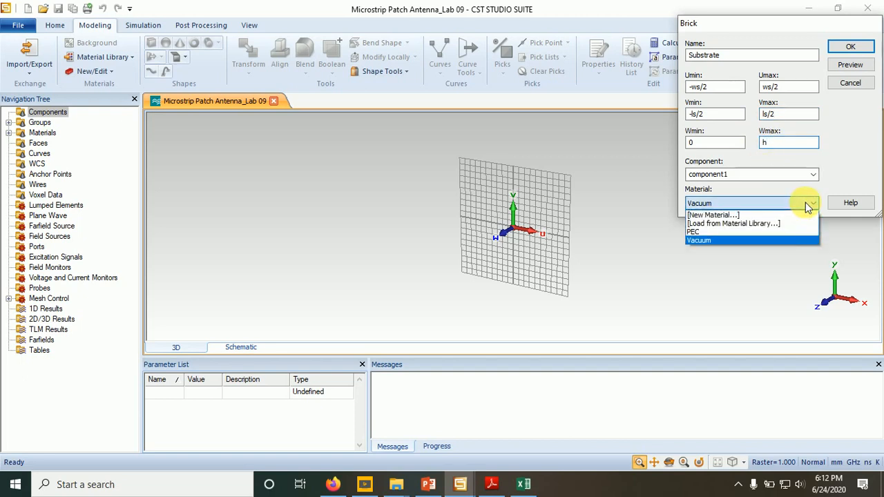
click(759, 225)
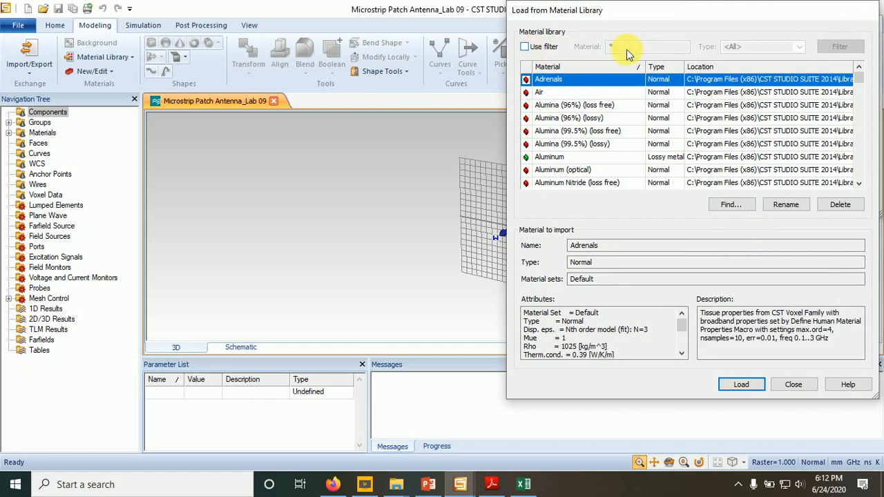
click(545, 48)
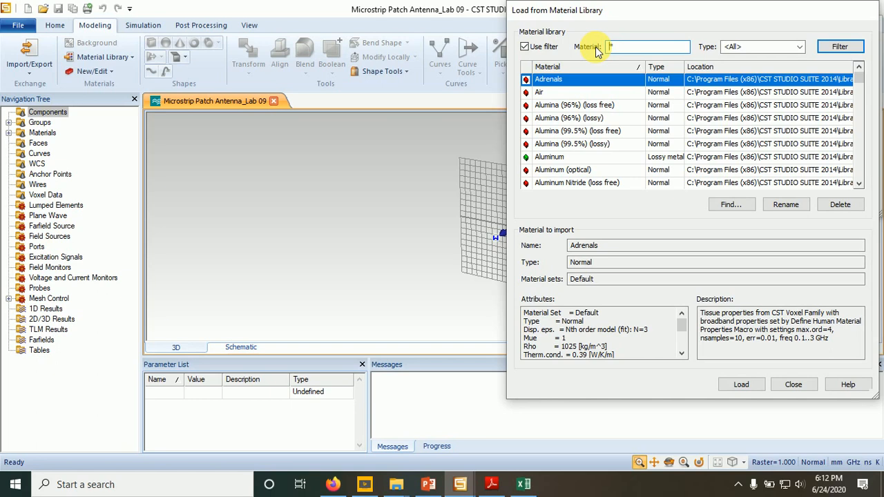
click(525, 46)
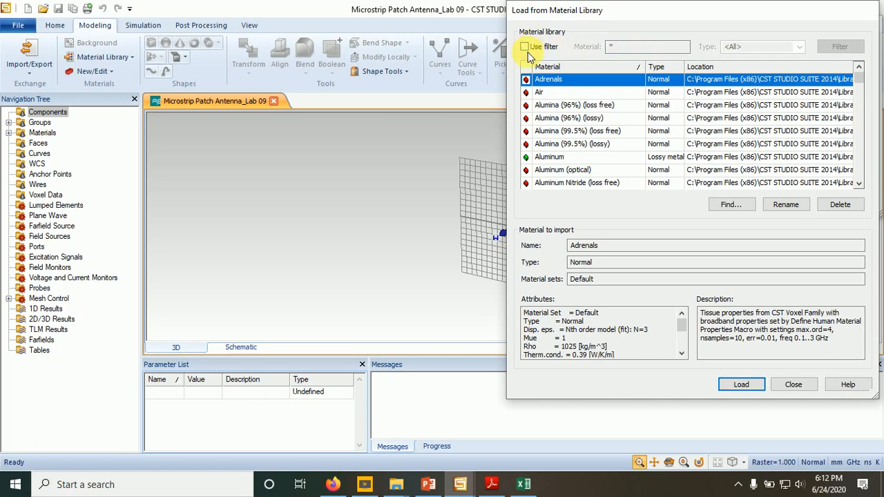
click(570, 106)
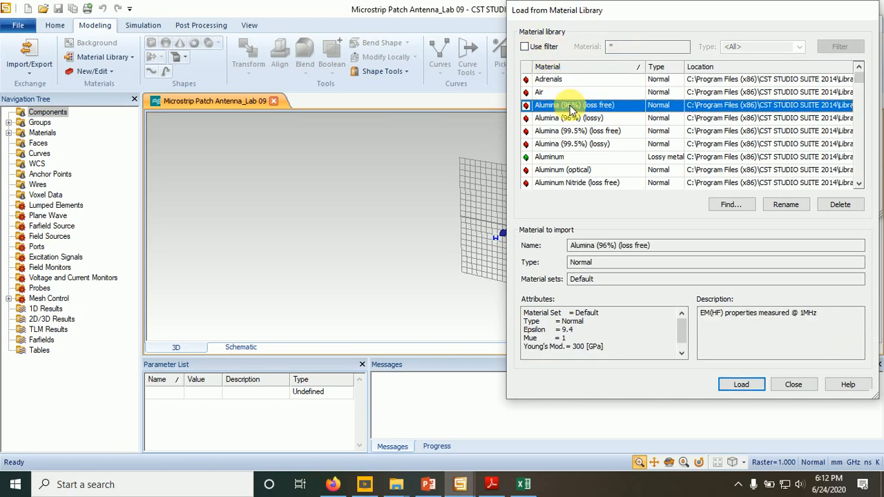
key(f)
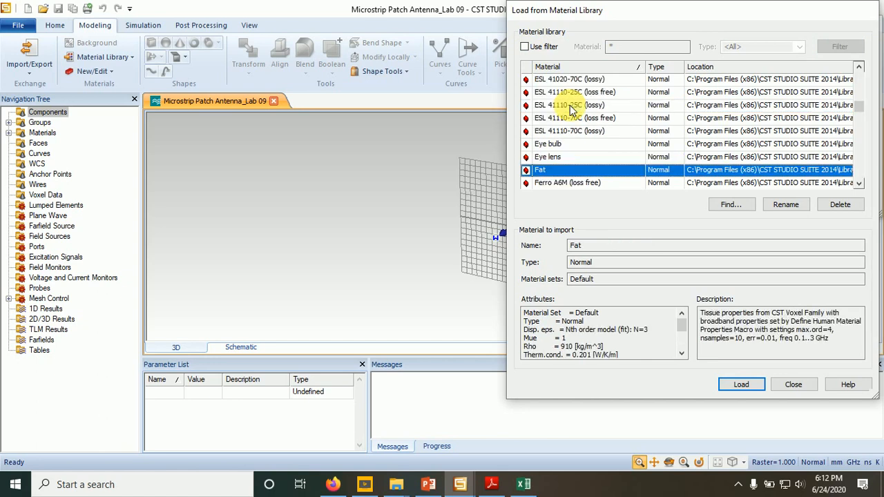
key(Down)
key(Down)
key(Down)
key(Down)
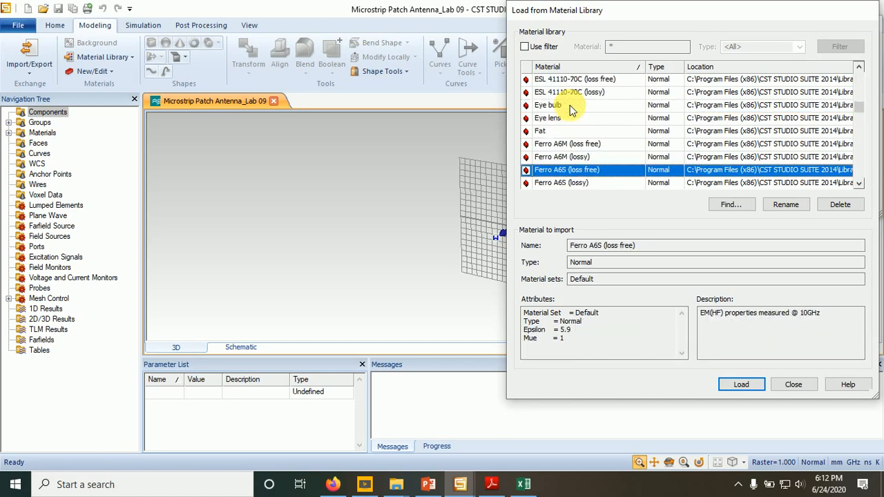
key(Down)
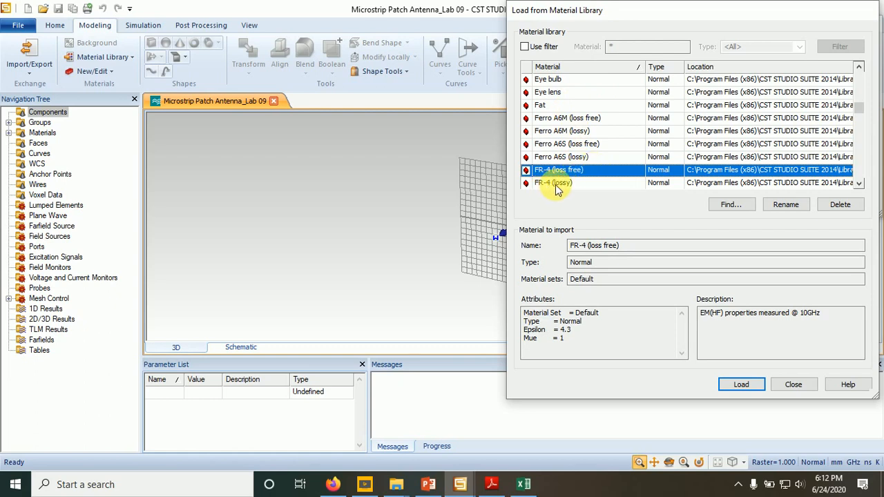
Step: Compare the attributes of FR-4 (lossy) and FR-4 (loss free), and load FR-4 (loss free) as the Substrate's material
click(555, 184)
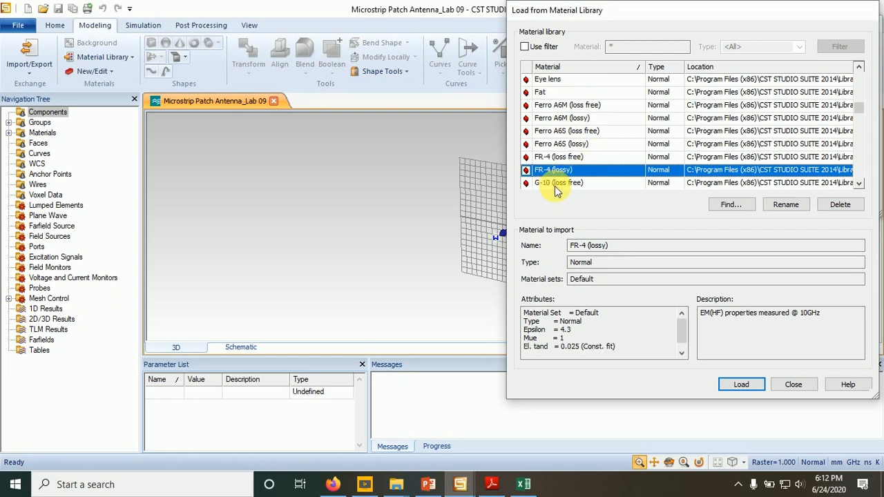
drag(524, 346, 617, 347)
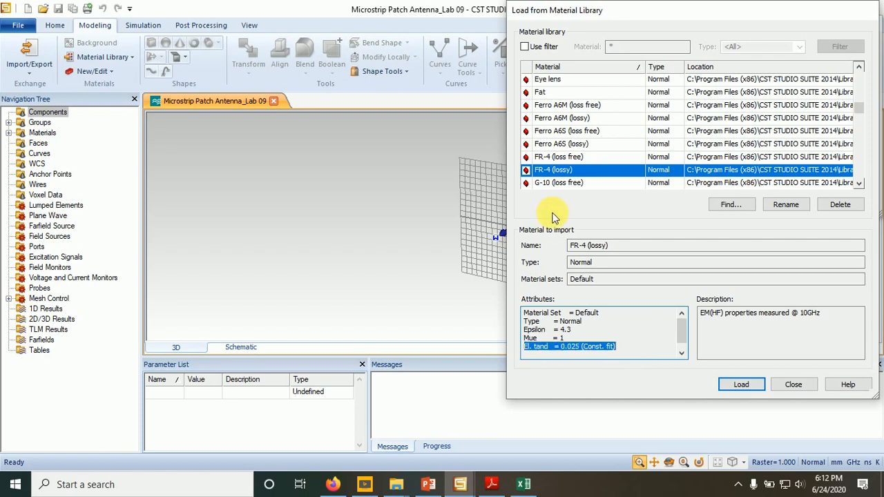
click(553, 156)
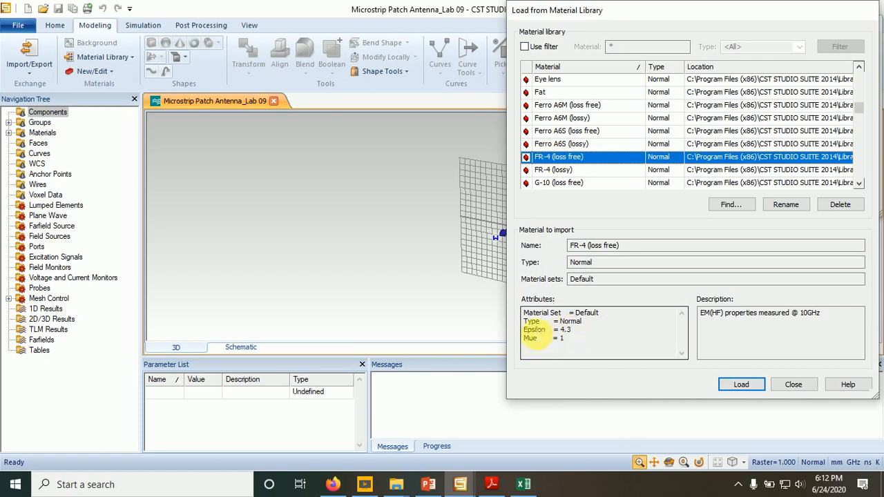
drag(524, 330, 585, 332)
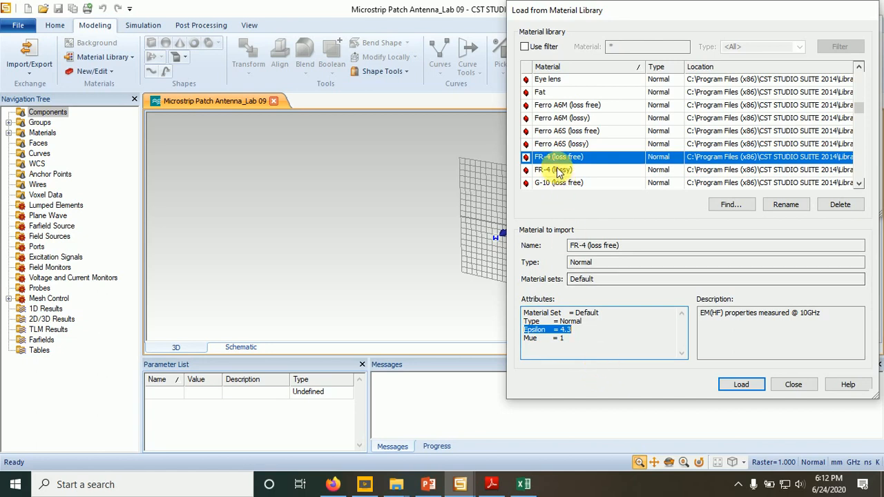
click(742, 383)
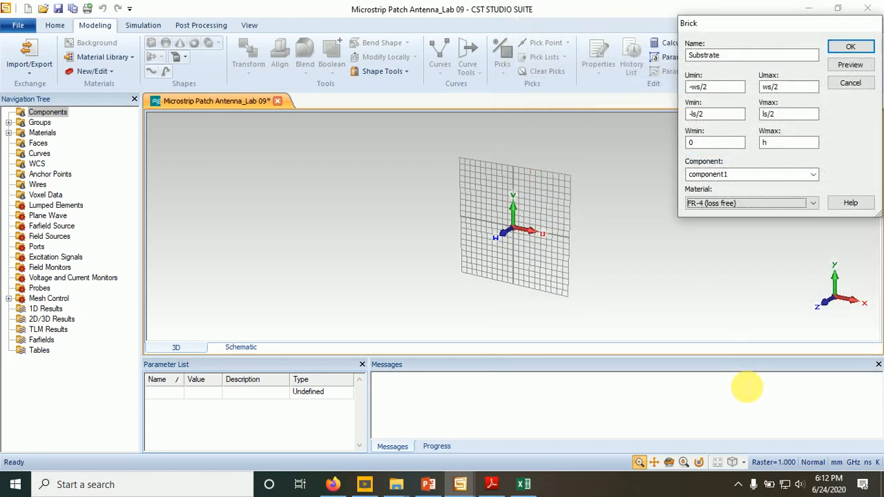
Step: Preview the brick, begin the value of missing parameter ws, and look up the ground width in the parameter table on PowerPoint slide 9
click(850, 65)
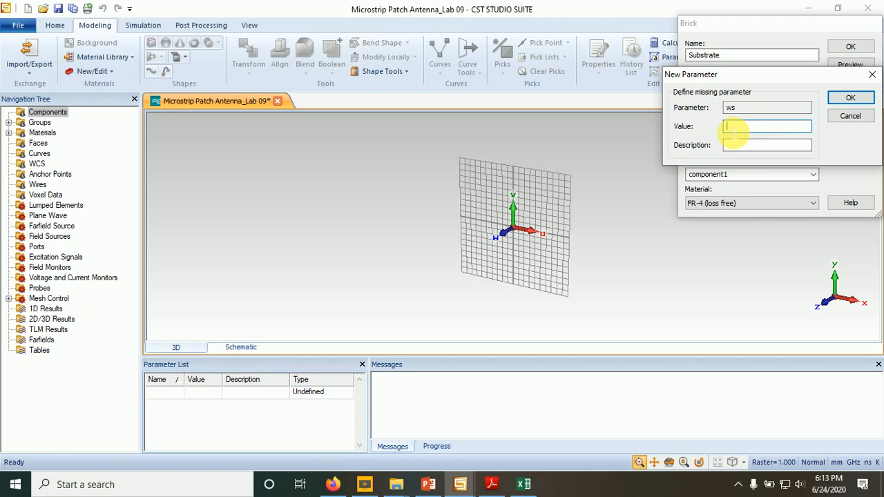
text(47.)
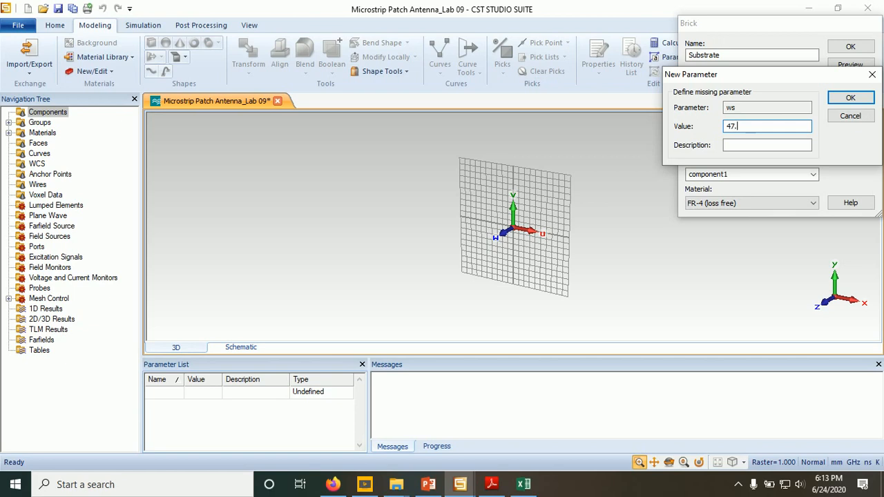
click(428, 485)
key(Right)
key(Right)
key(Right)
key(Right)
key(Right)
key(Right)
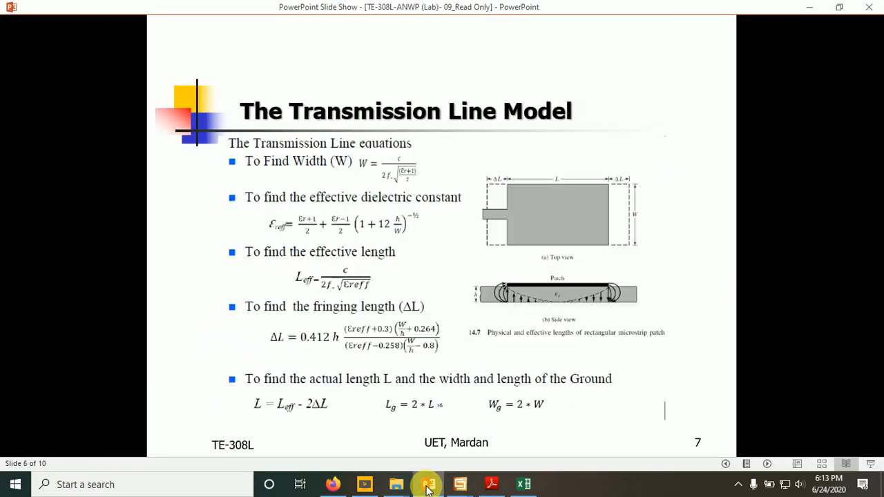
key(Left)
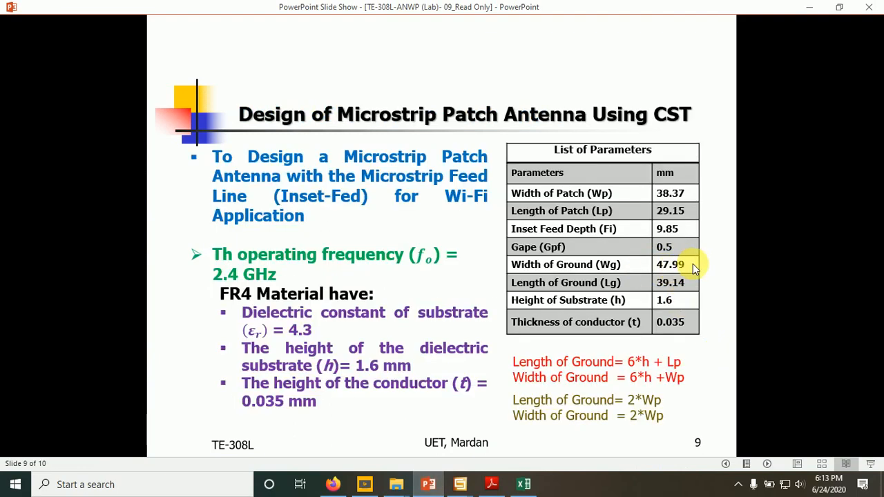
Step: Return to the Microstrip Patch Antenna_Lab 09 project in CST STUDIO SUITE and define ws as 47.99 and ls as 39.14
click(460, 485)
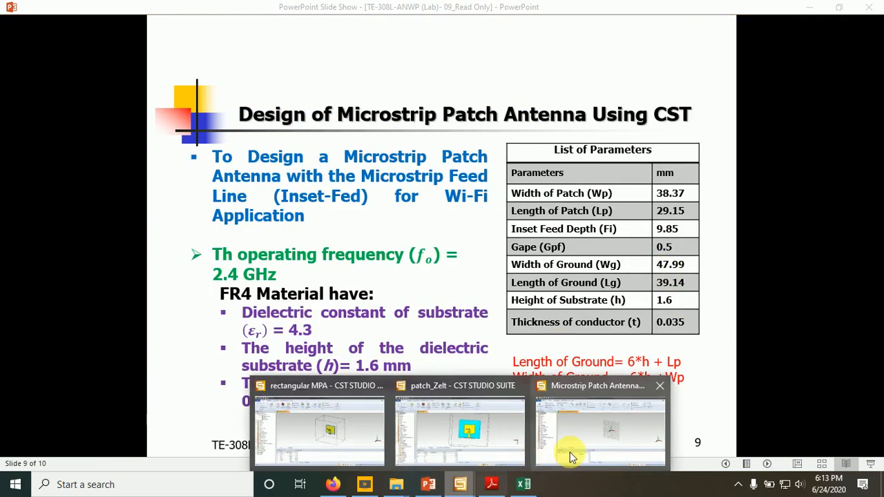
click(560, 459)
click(838, 107)
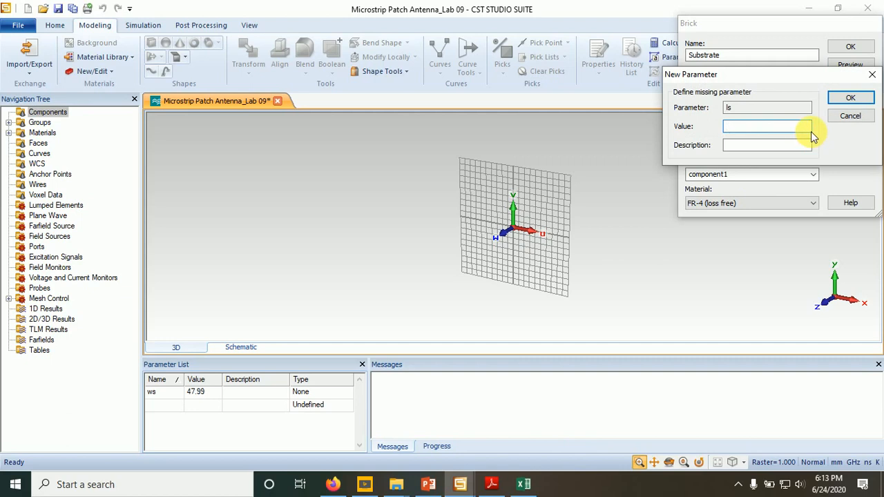
text(39.14)
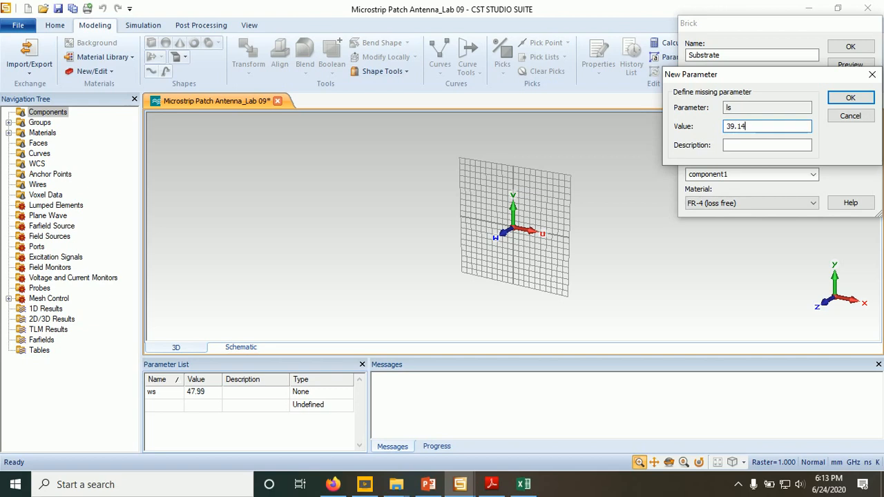
click(849, 102)
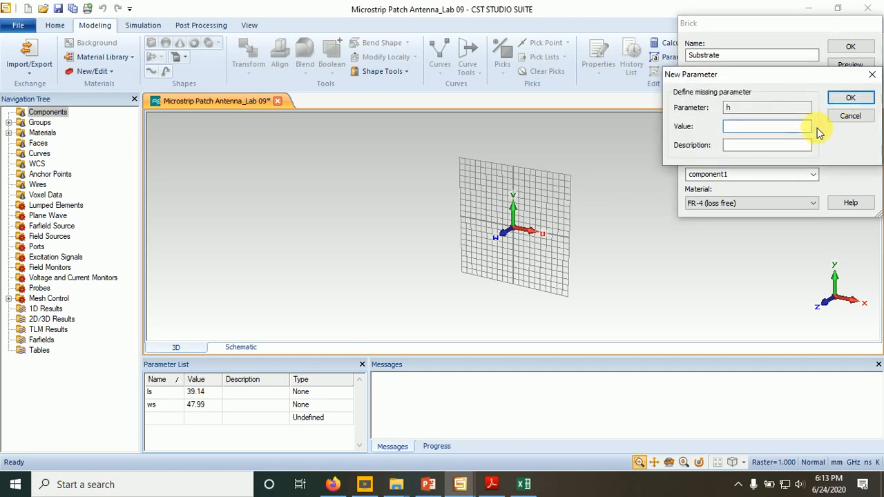
Step: Define the missing parameter h as 1.6 and create the Substrate brick
text(1.6)
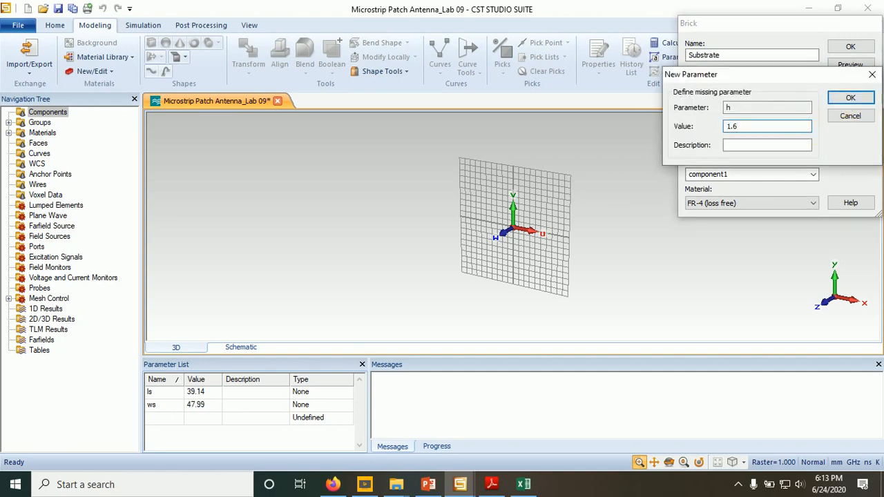
click(850, 98)
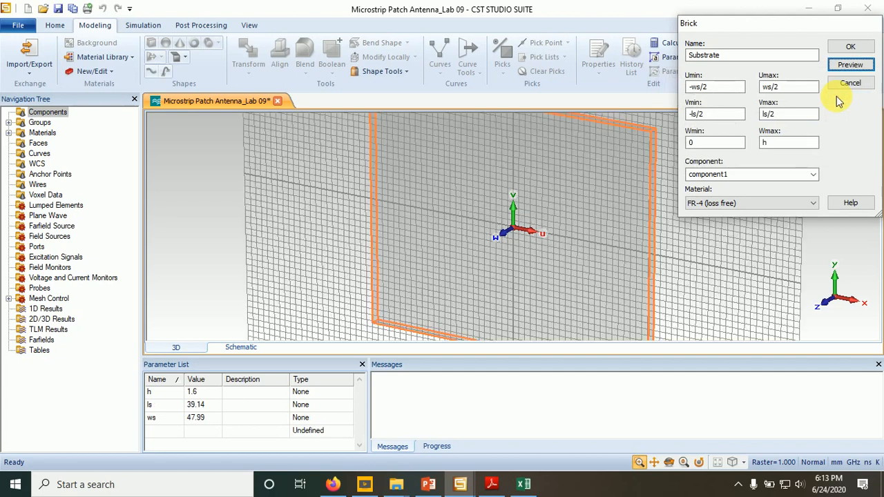
click(841, 48)
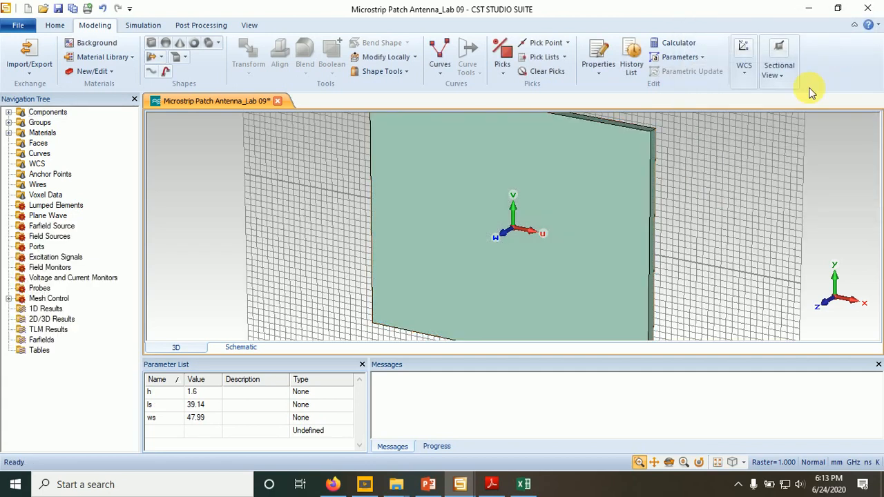
mouse_move(607, 281)
mouse_down()
mouse_move(688, 198)
mouse_move(649, 258)
mouse_move(615, 275)
mouse_up()
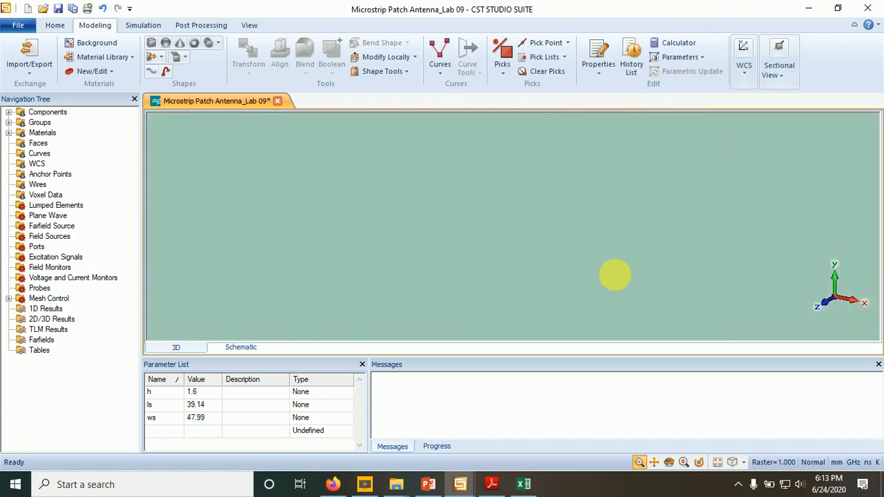
Step: Fit the substrate in the view, turn it to face the front, and hide the working plane grid
key(space)
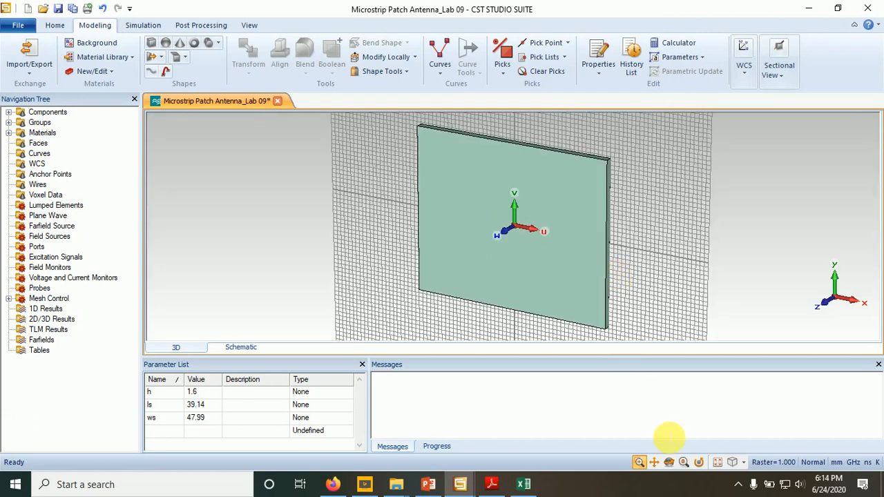
click(669, 462)
drag(474, 278, 593, 233)
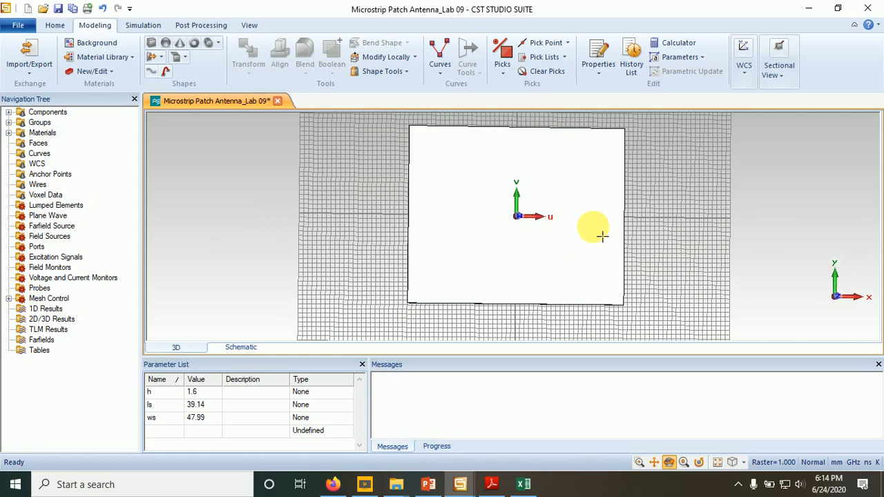
click(250, 26)
click(231, 54)
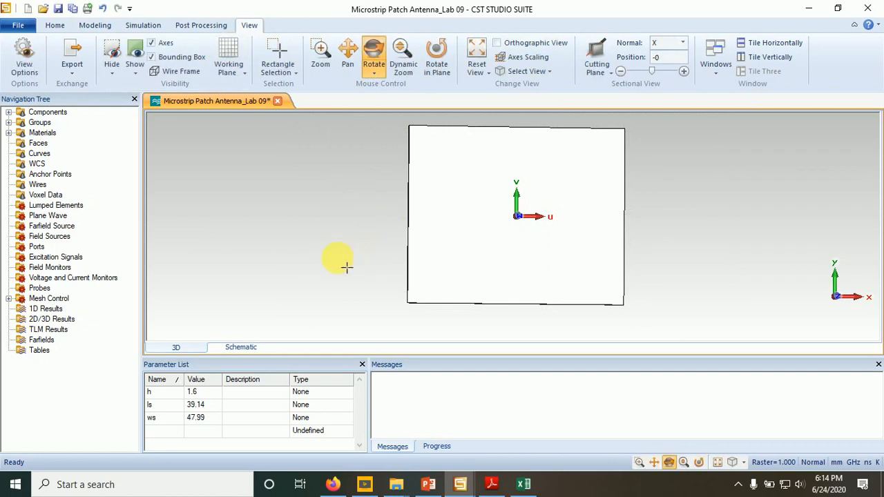
Step: Pick the substrate's back face and align the WCS with it
drag(383, 245, 519, 243)
drag(405, 223, 596, 207)
drag(686, 206, 751, 192)
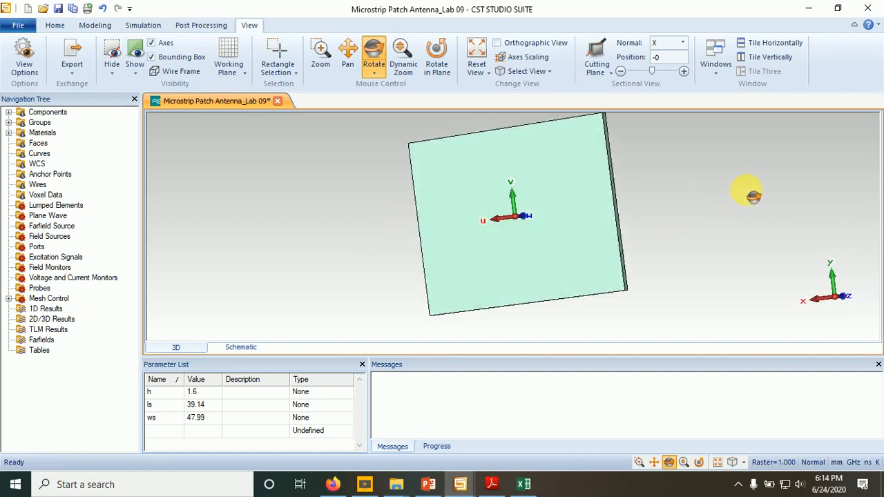
click(146, 24)
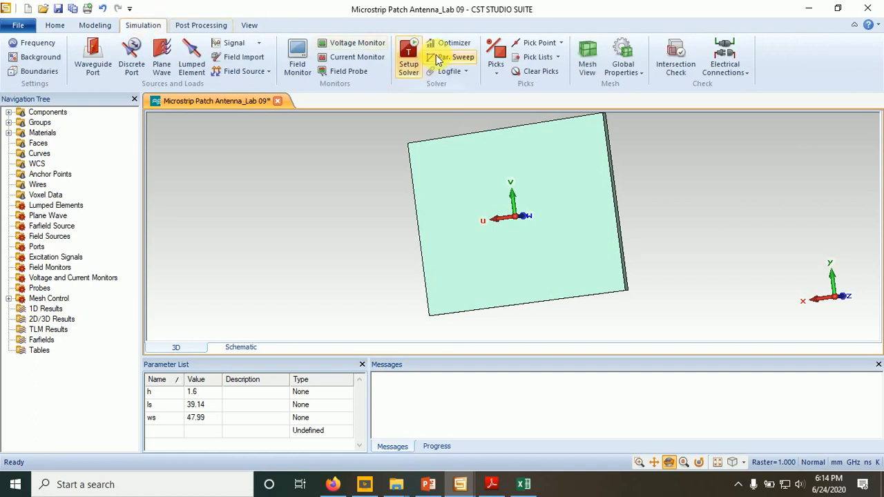
click(496, 55)
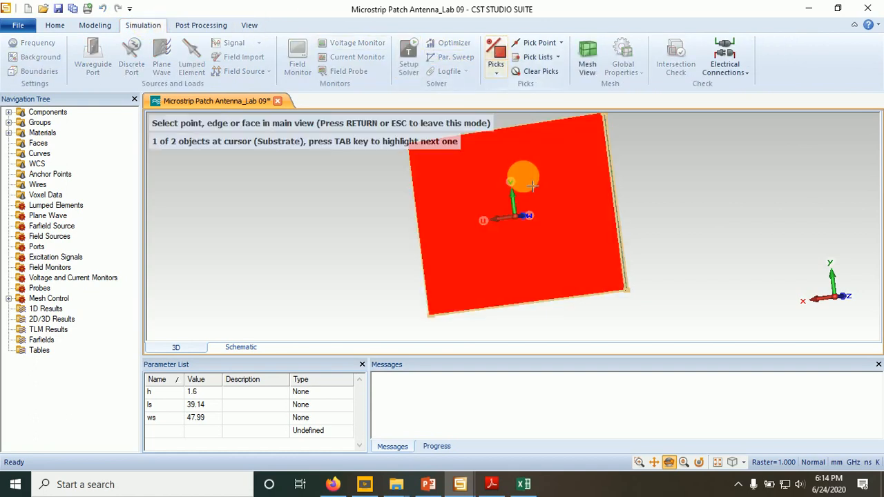
click(516, 183)
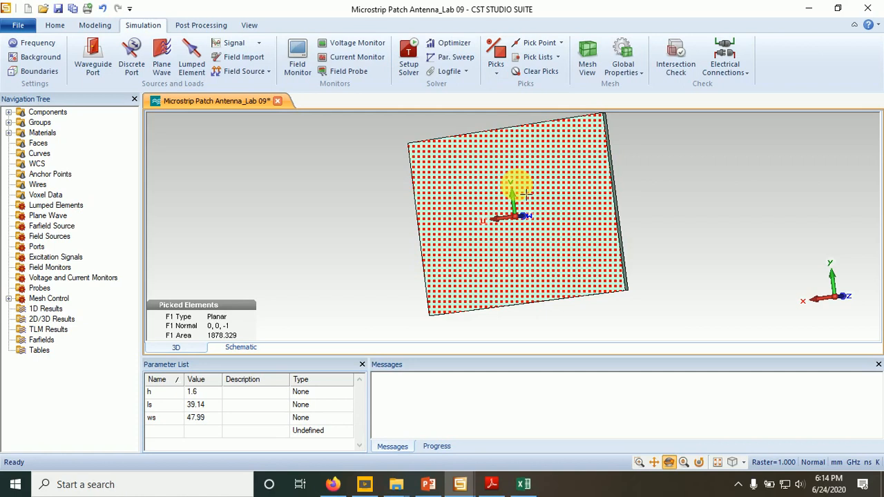
right_click(516, 185)
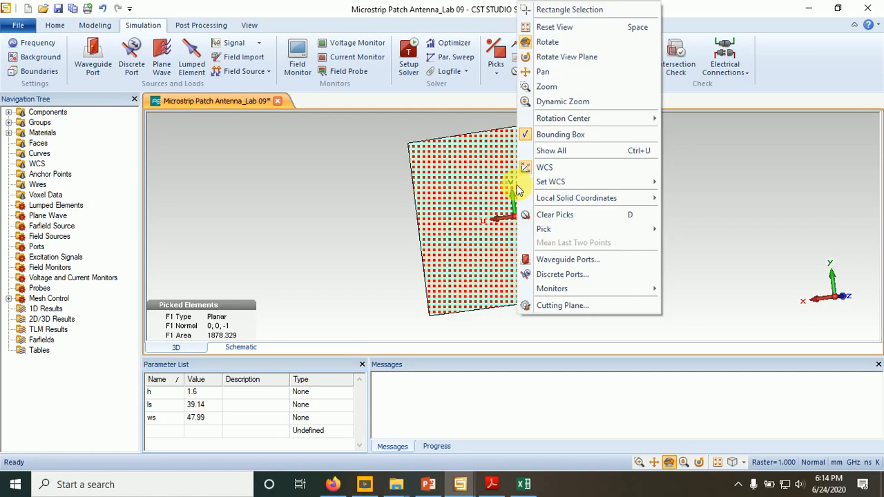
mouse_move(534, 186)
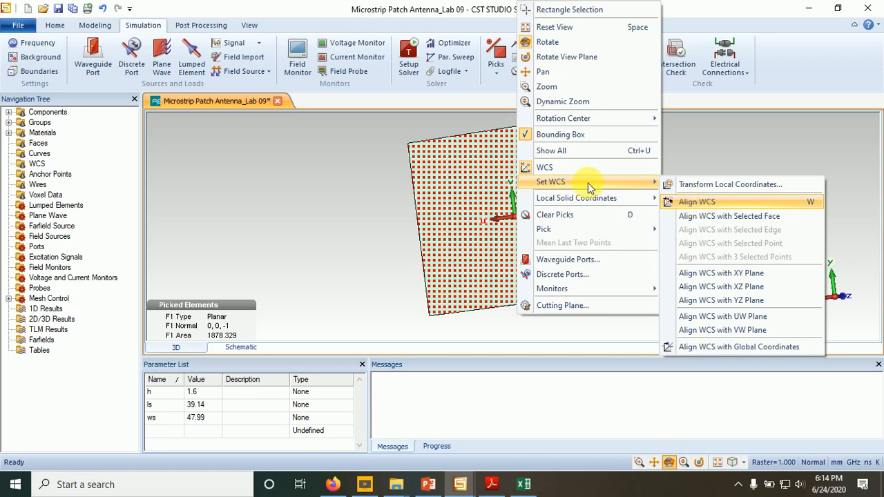
click(337, 197)
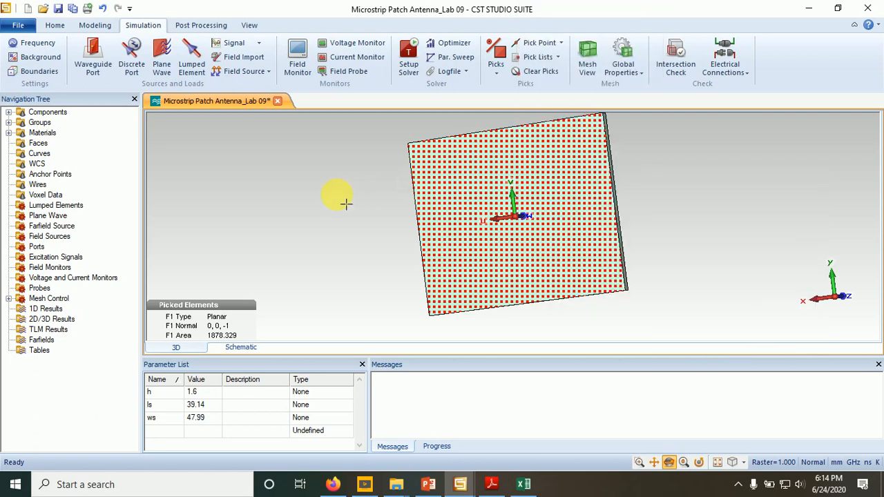
key(w)
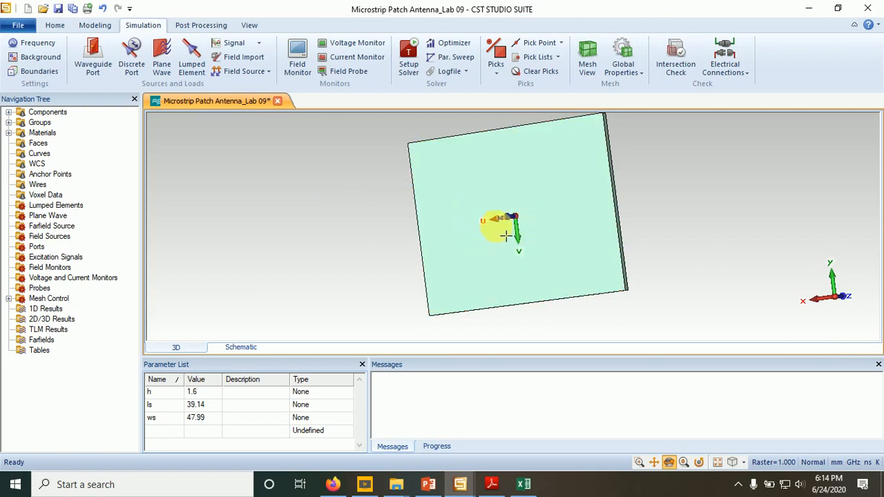
Step: Pick the substrate's back face again and set up a face extrusion named Ground Plane with height mt
click(496, 55)
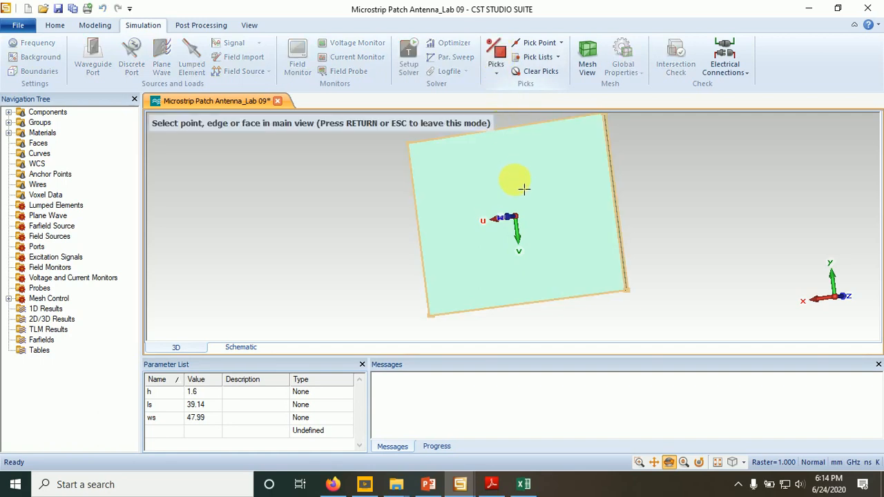
click(524, 193)
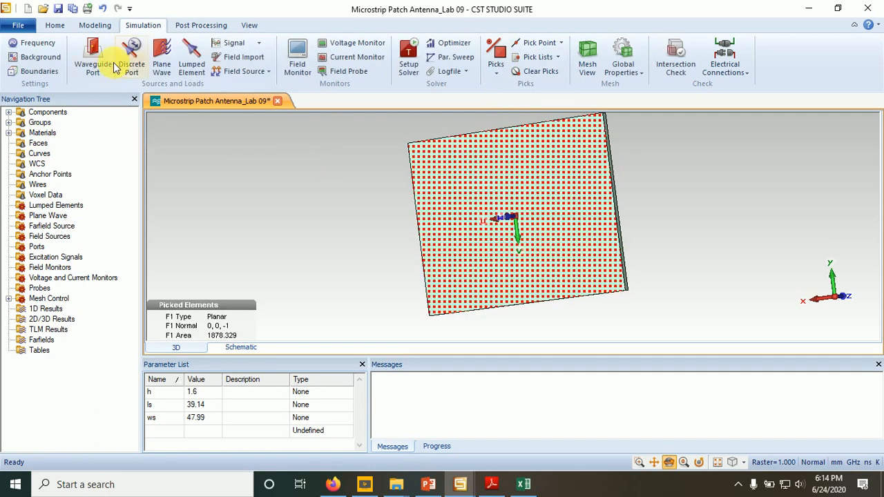
click(93, 26)
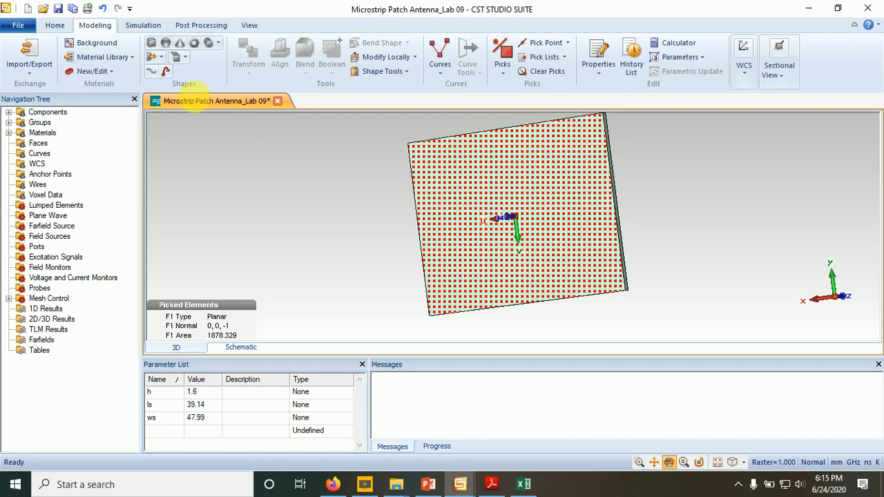
click(152, 61)
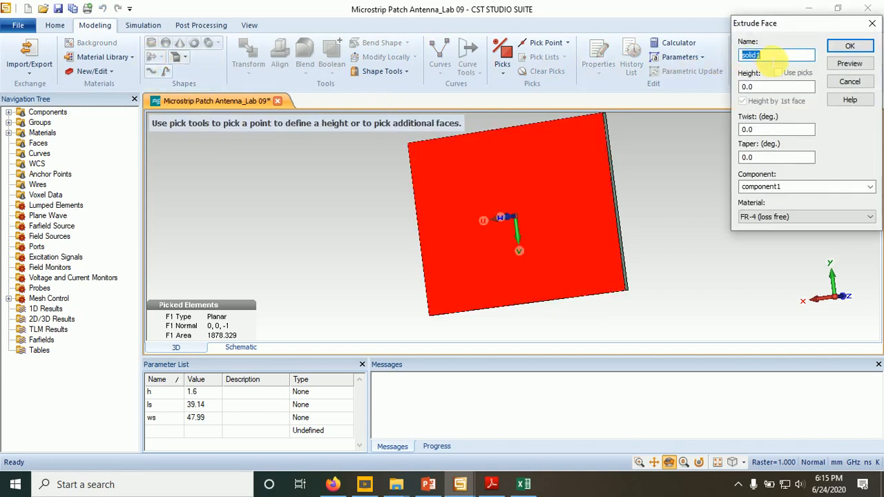
text(Ground Plane)
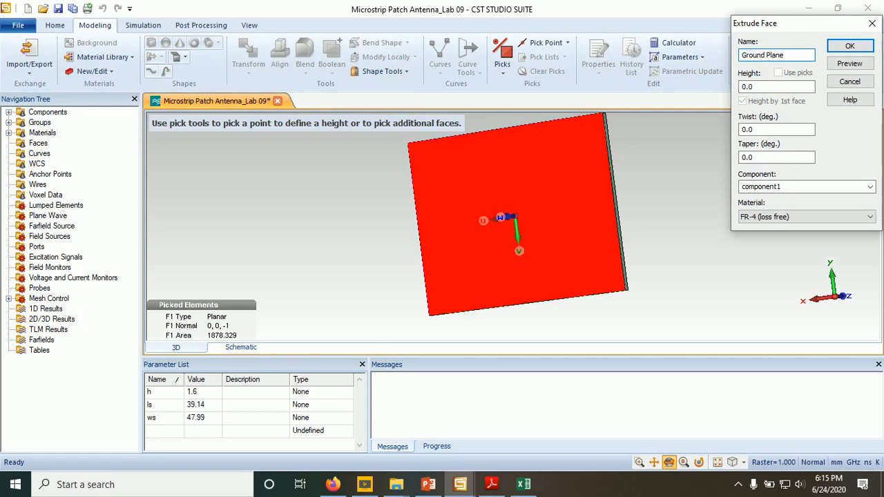
drag(760, 87, 730, 89)
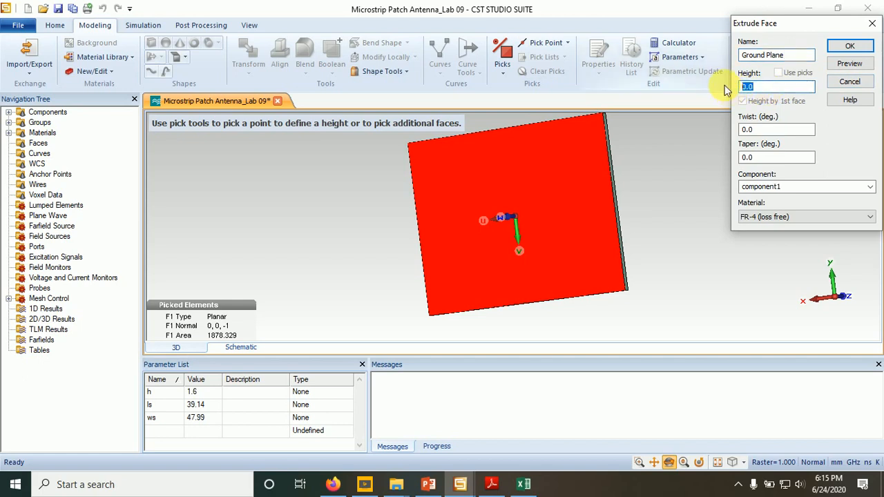
text(mt)
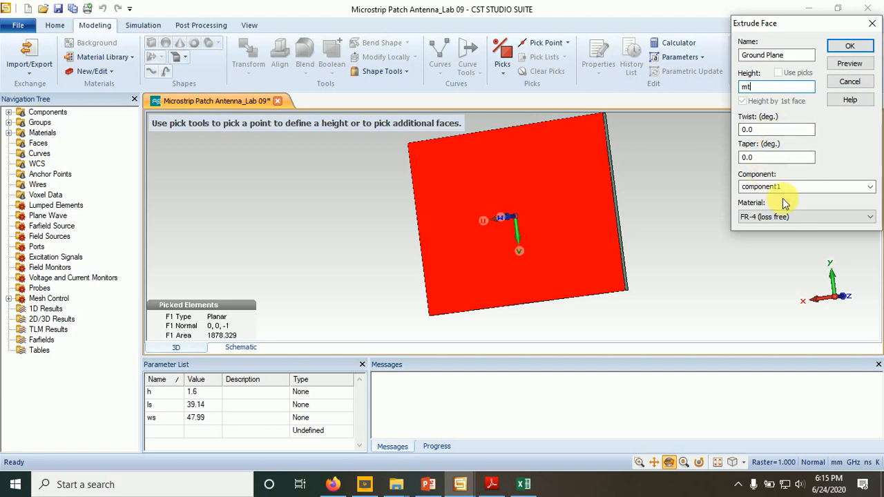
Step: Load Copper (annealed) from the material library as the Ground Plane's material
click(797, 219)
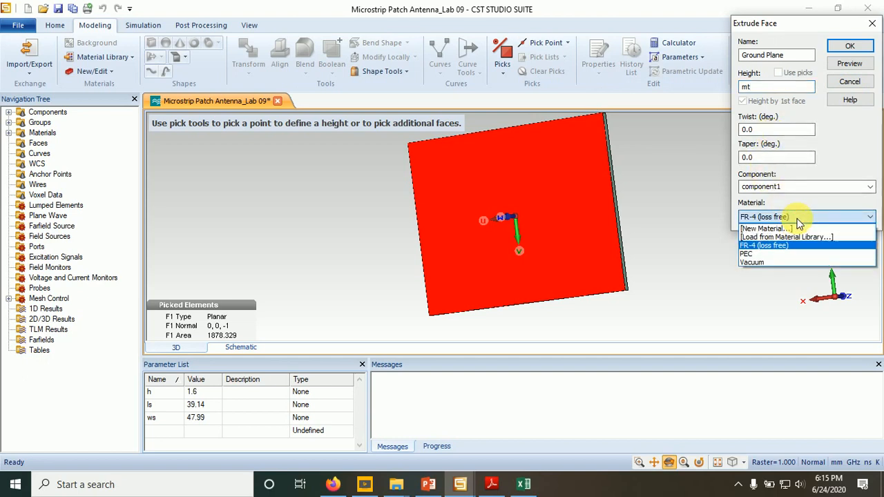
click(786, 237)
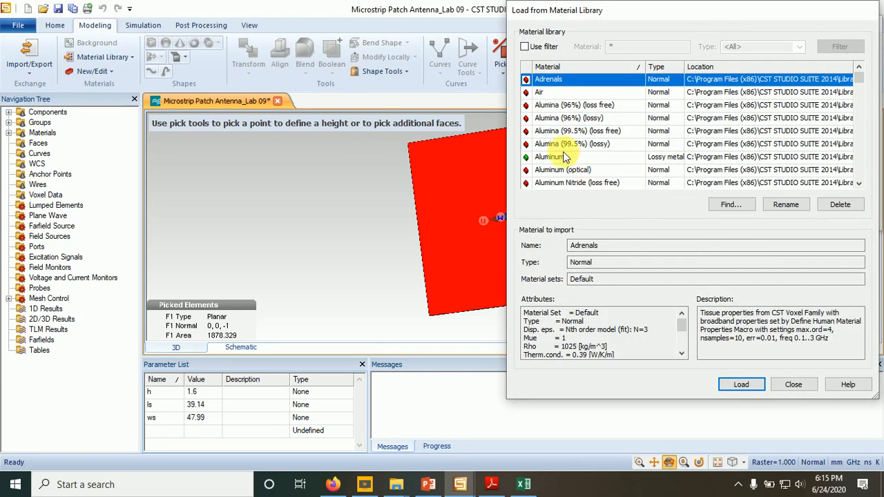
click(558, 131)
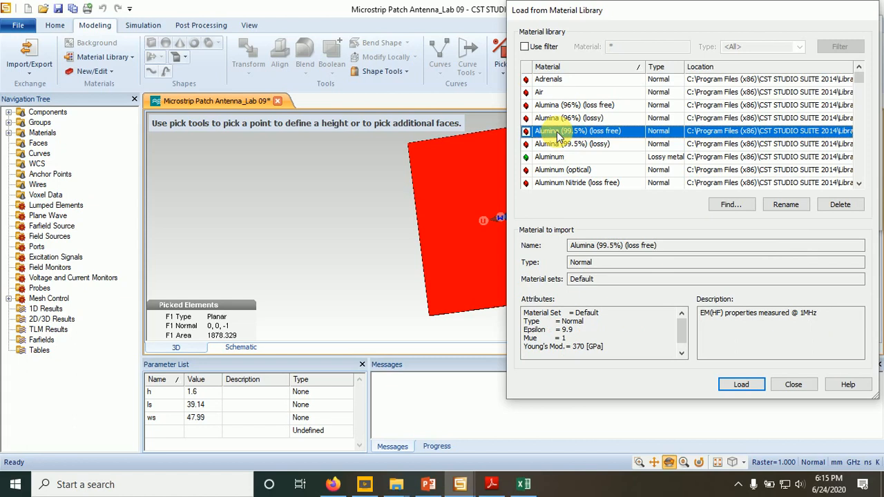
key(c)
key(Down)
key(Down)
key(Down)
key(Down)
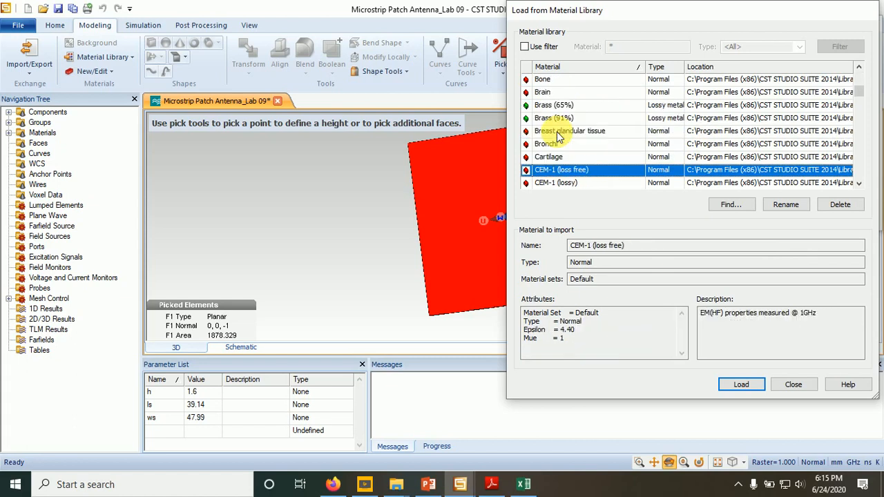
key(Down)
key(Down)
key(Down)
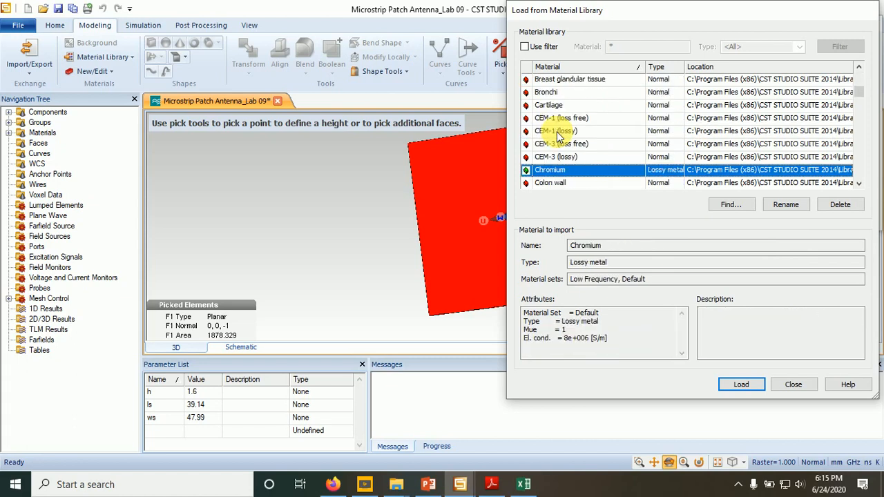
key(Down)
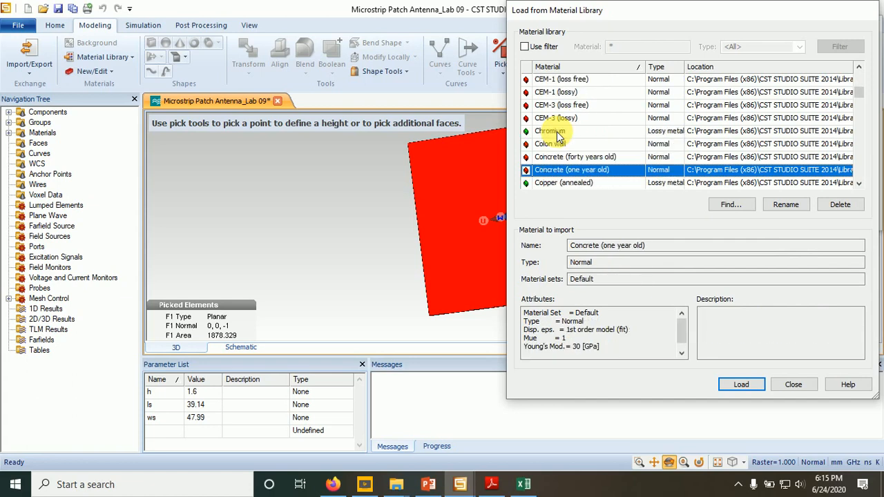
key(Down)
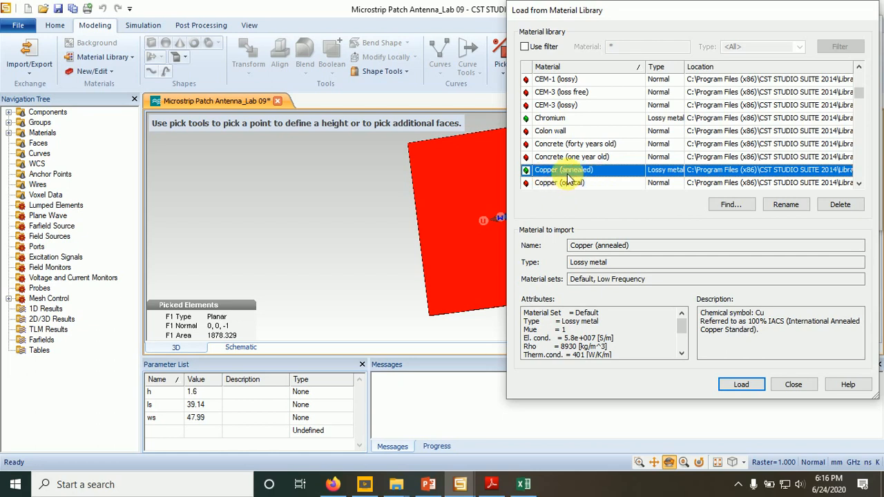
click(746, 387)
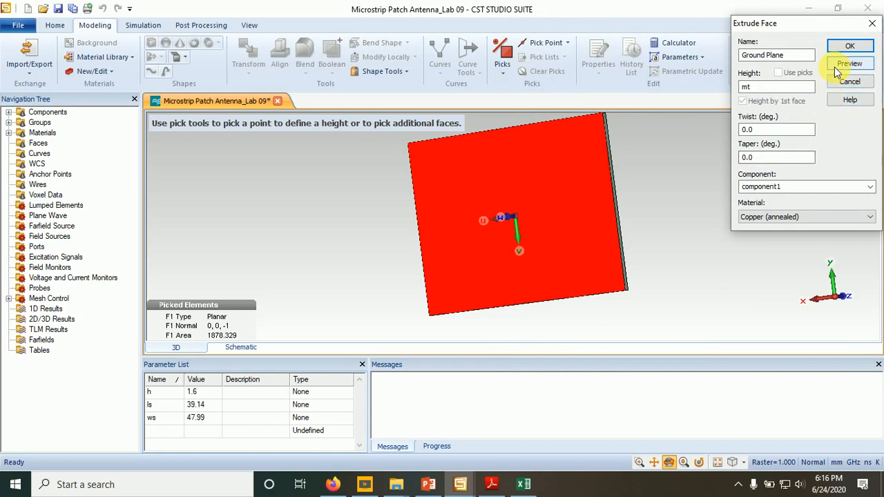
Step: Define the missing parameter mt as 0.035 and create the Ground Plane extrusion
click(835, 66)
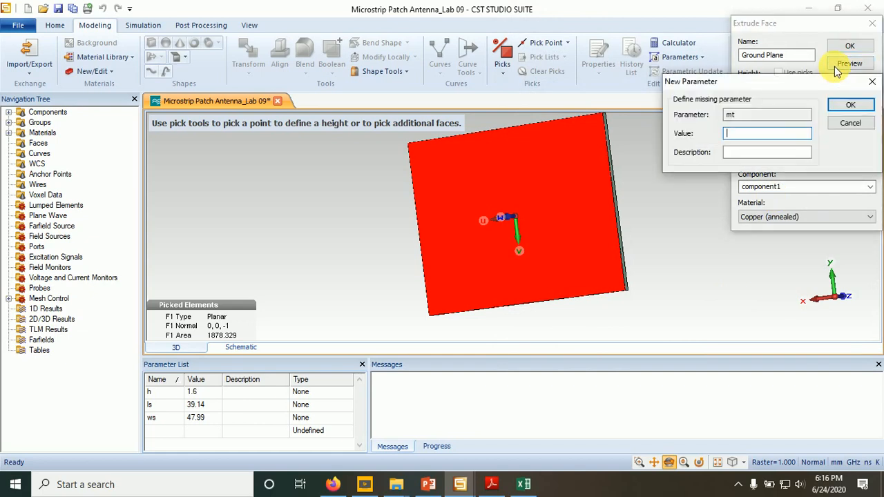
text(0.035)
click(848, 104)
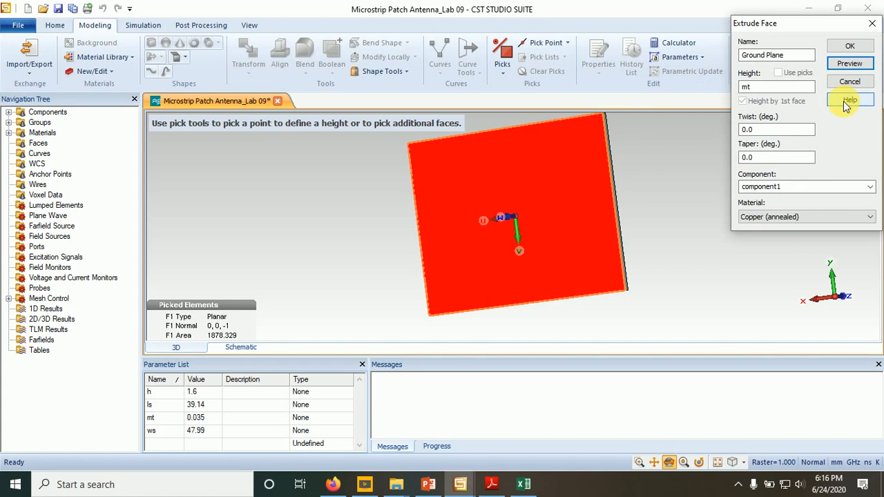
click(850, 47)
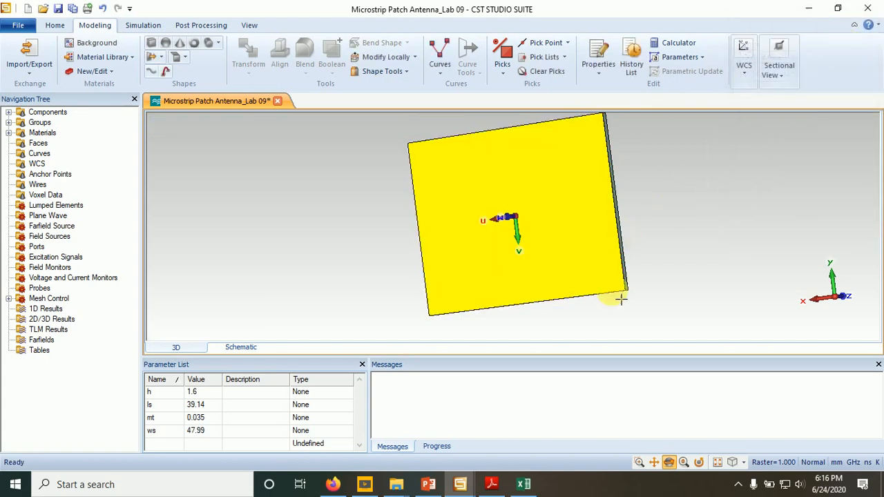
Step: Examine the Ground Plane's thickness against the substrate close up at a lower corner, and restore the full view
click(669, 462)
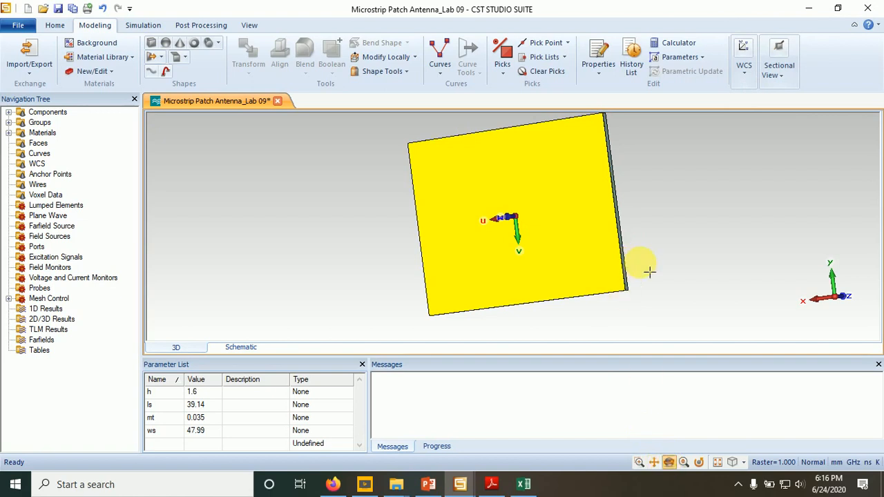
drag(648, 261, 603, 257)
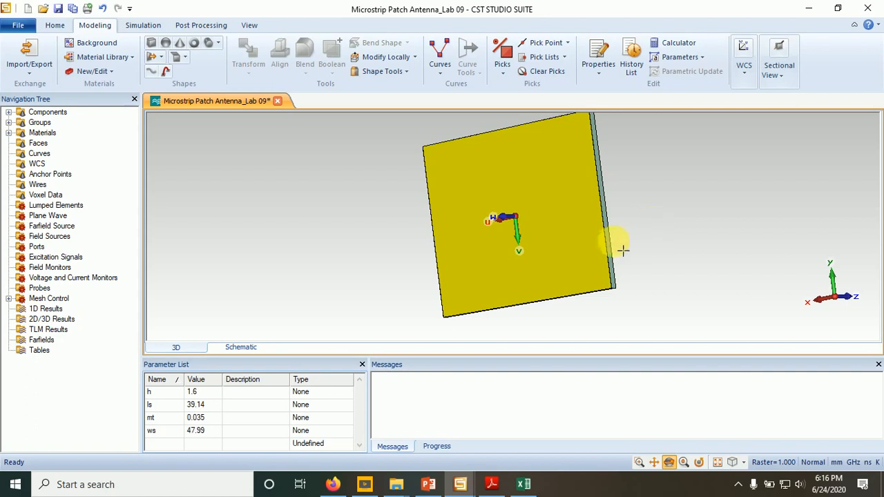
drag(637, 255, 624, 315)
click(639, 462)
drag(418, 219, 537, 279)
drag(617, 308, 642, 338)
drag(500, 255, 569, 307)
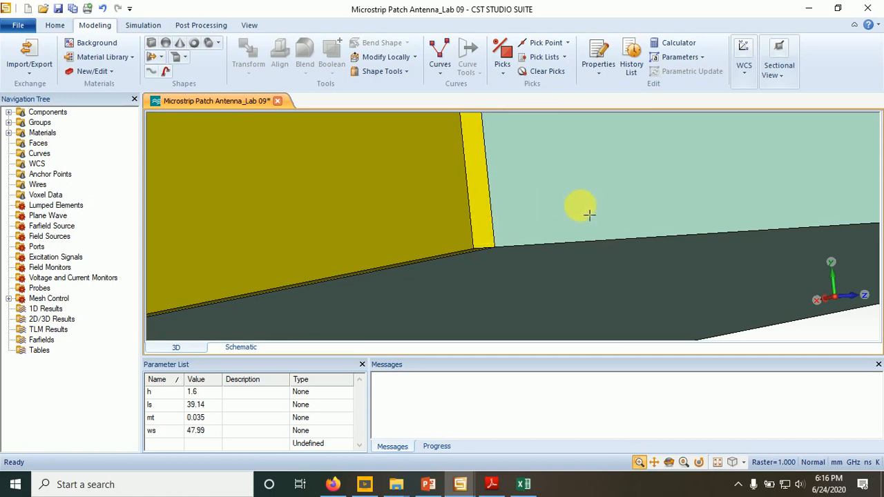
key(space)
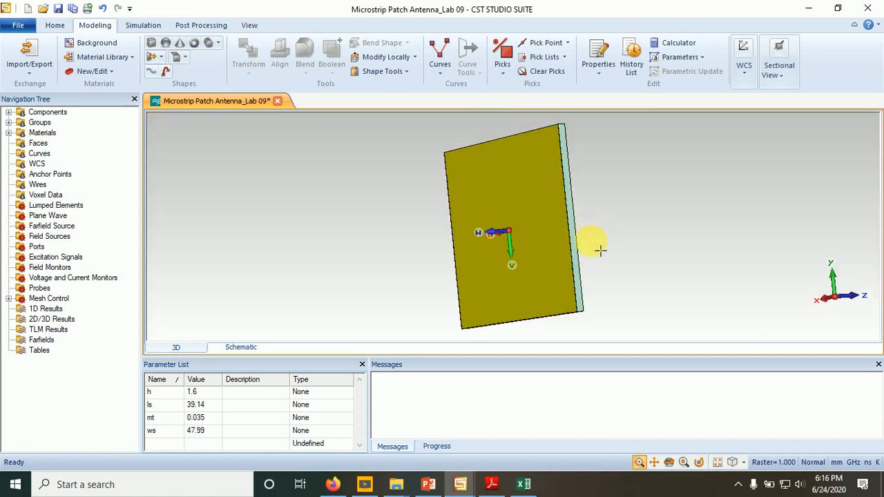
Step: Pick the substrate's front face, opposite the Ground Plane, and align the WCS with it
click(669, 462)
drag(612, 264, 233, 223)
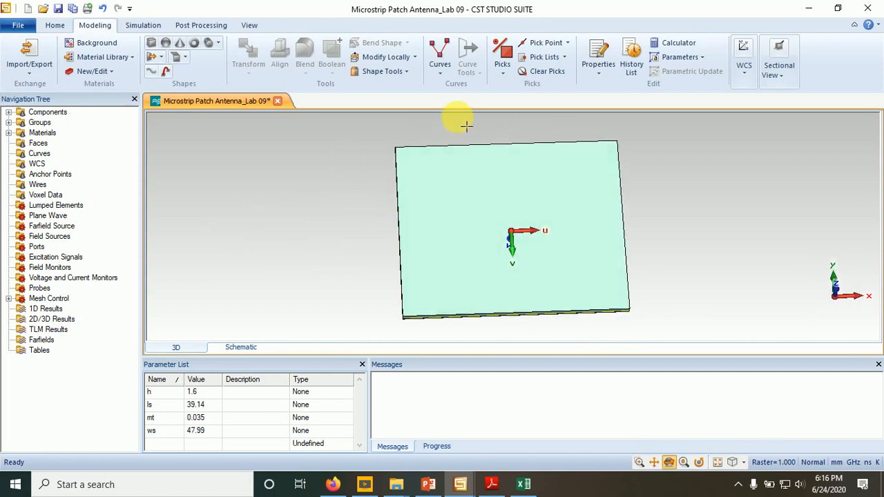
click(502, 56)
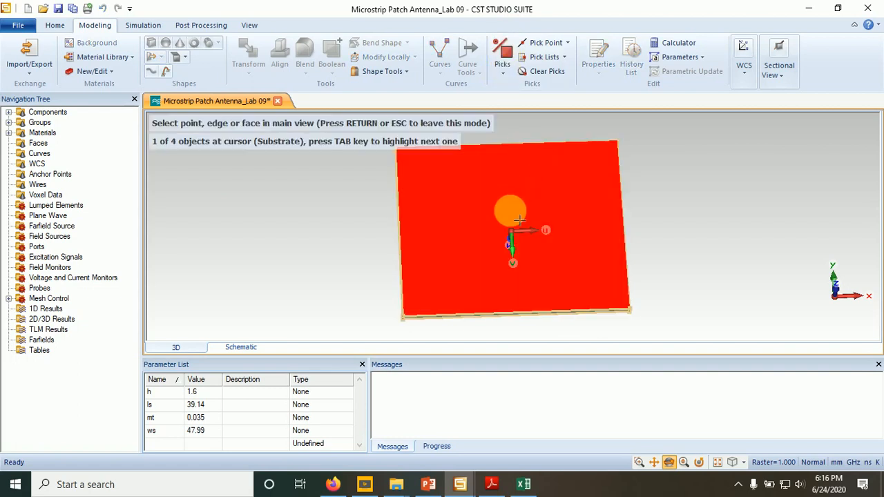
double_click(518, 220)
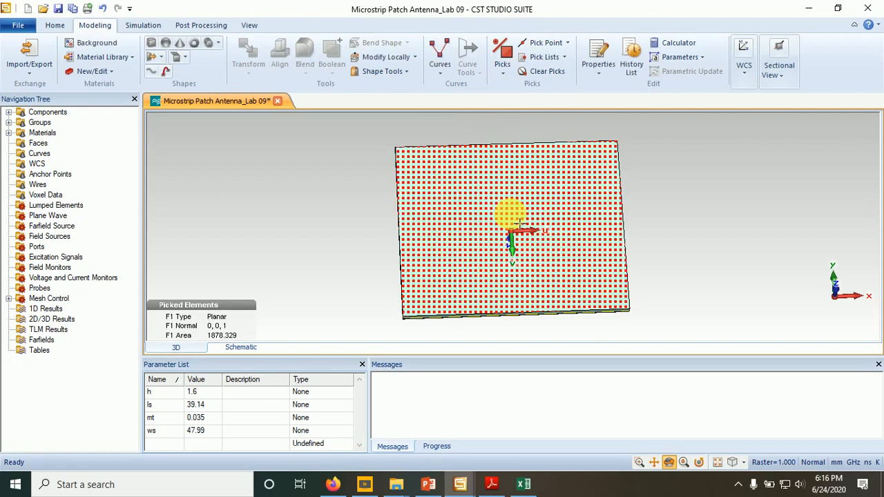
right_click(512, 219)
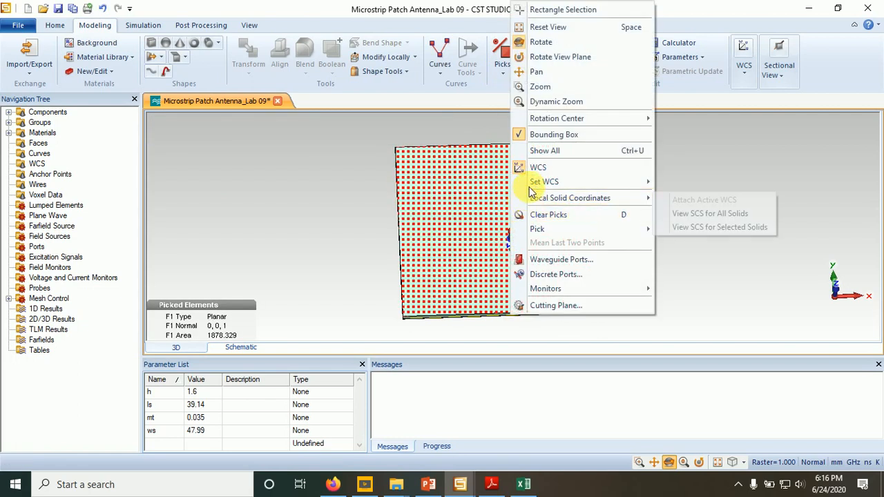
mouse_move(587, 182)
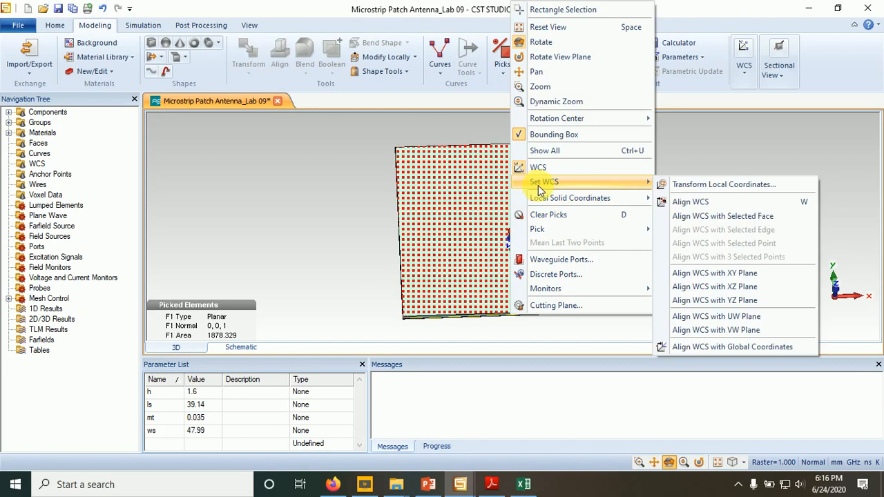
click(708, 202)
mouse_move(647, 304)
mouse_down()
mouse_move(604, 308)
mouse_move(625, 323)
mouse_move(629, 311)
mouse_move(634, 344)
mouse_move(629, 331)
mouse_move(638, 335)
mouse_up()
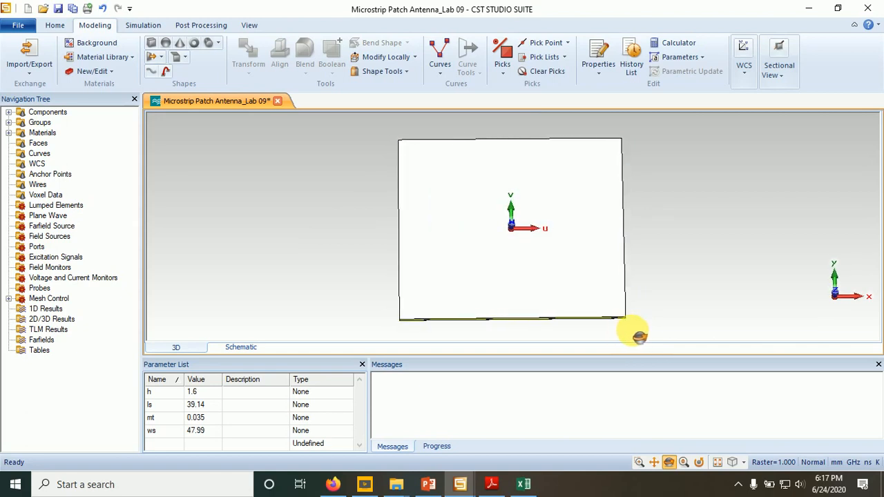
Step: Check the antenna's parameter table on the PowerPoint slide and return to CST STUDIO SUITE
click(430, 481)
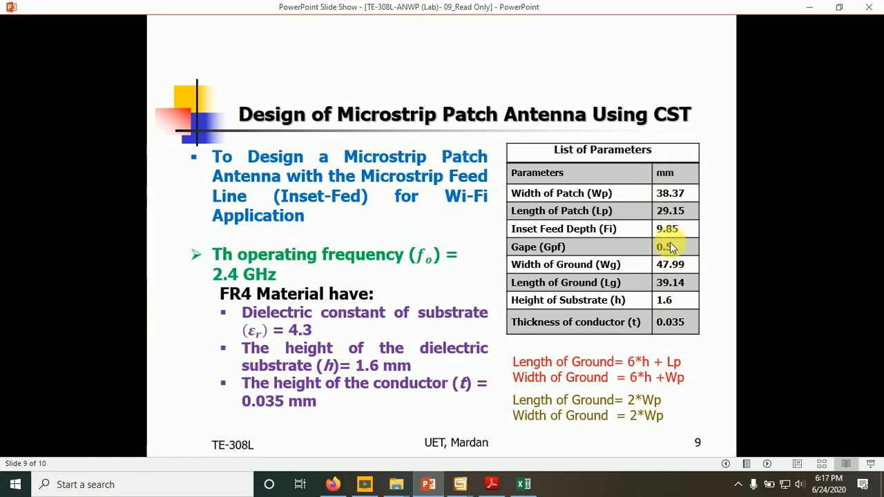
click(430, 485)
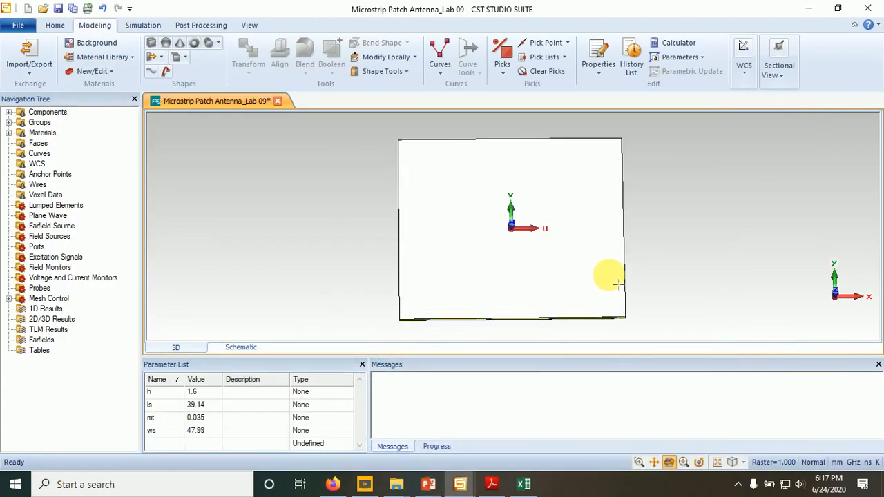
Step: Rotate the local coordinate system by 180 degrees about its W axis
right_click(547, 243)
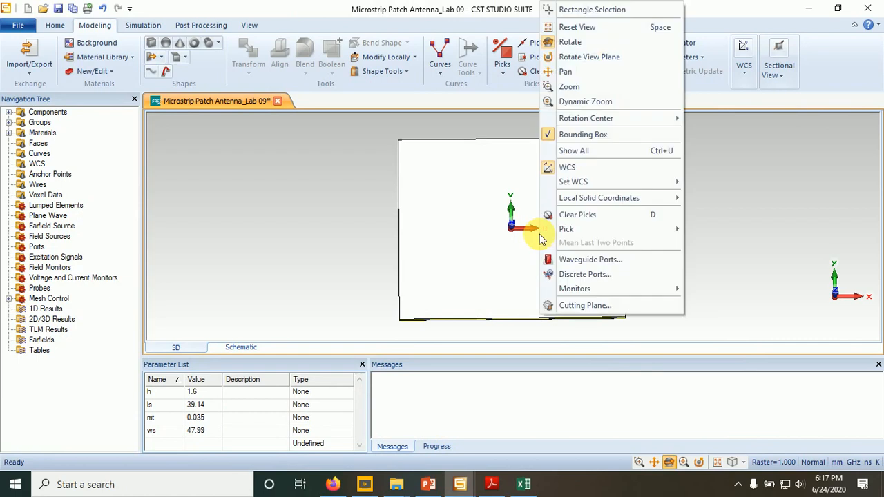
mouse_move(575, 182)
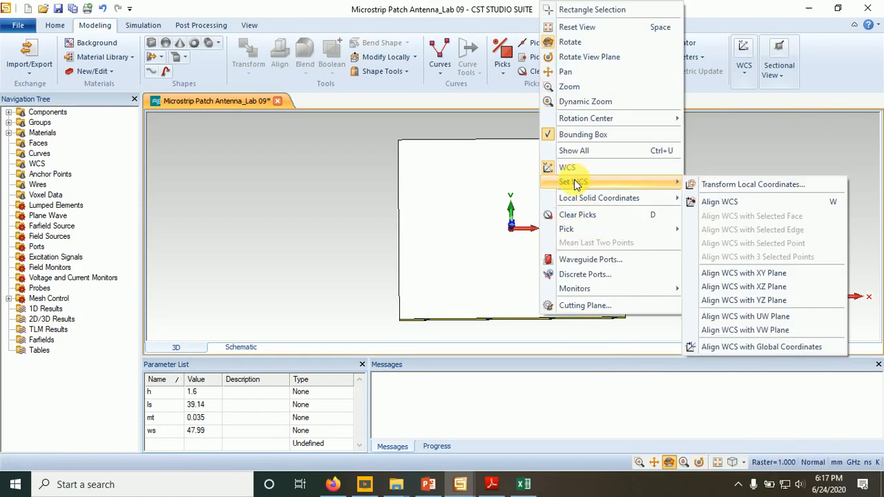
click(729, 186)
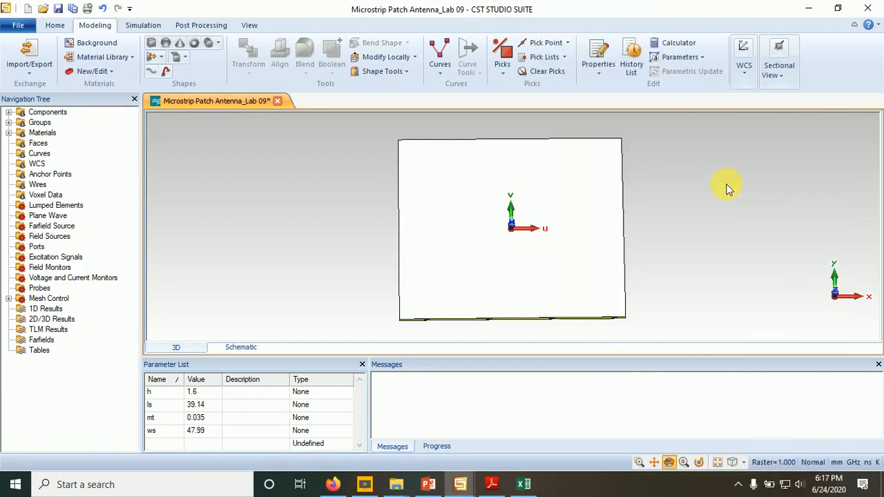
click(766, 56)
click(742, 134)
text(1)
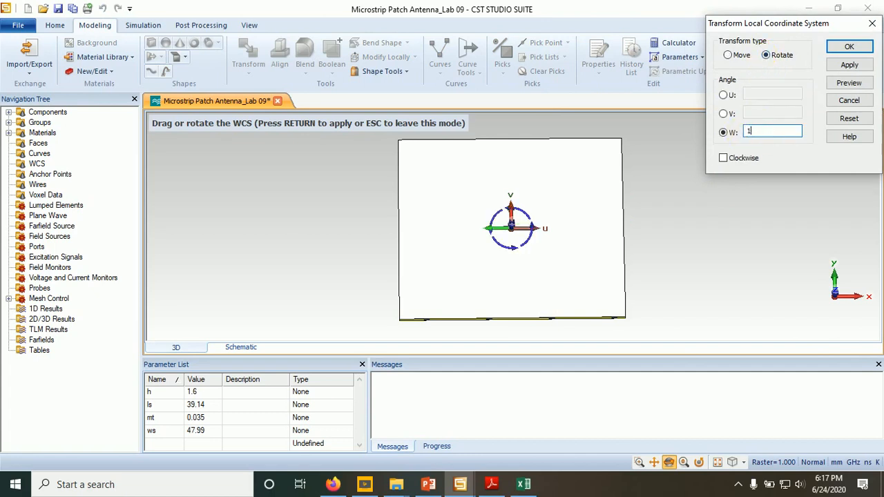
text(80)
key(Return)
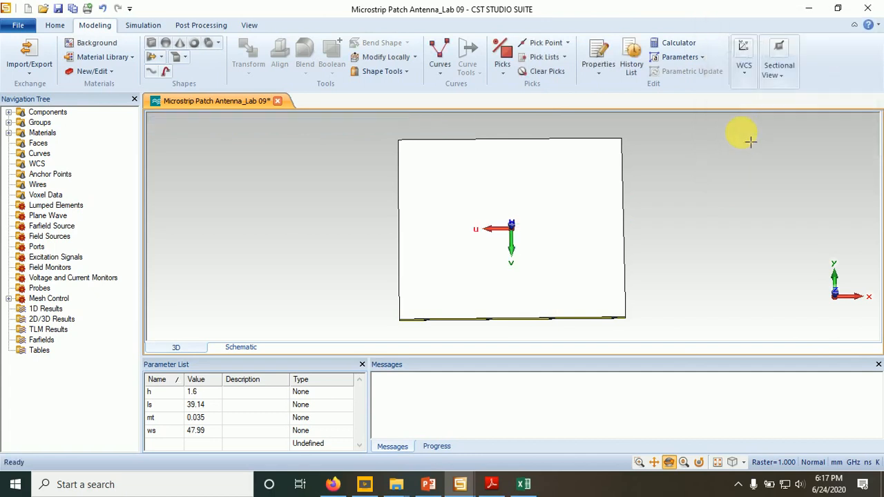